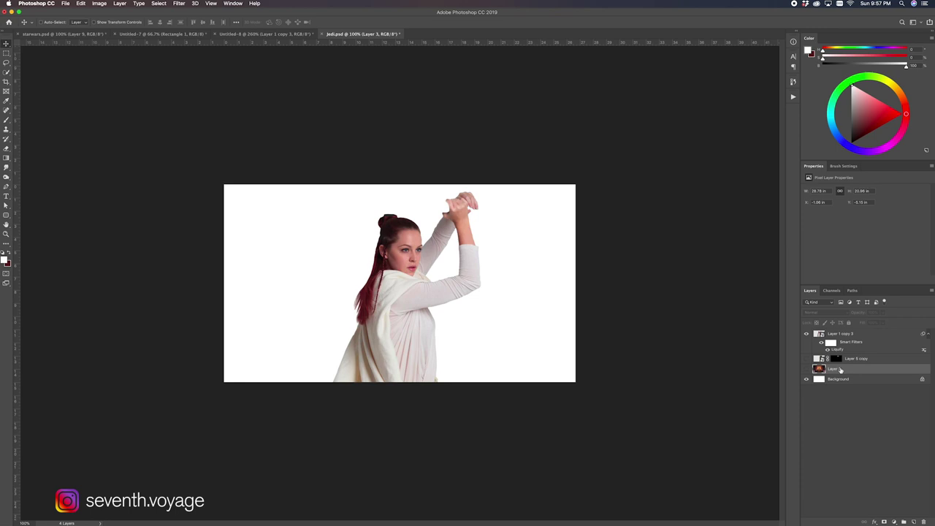
Show the orange corridor layer and convert it to a smart object
{"action": "left_click", "coordinate": [806, 369]}
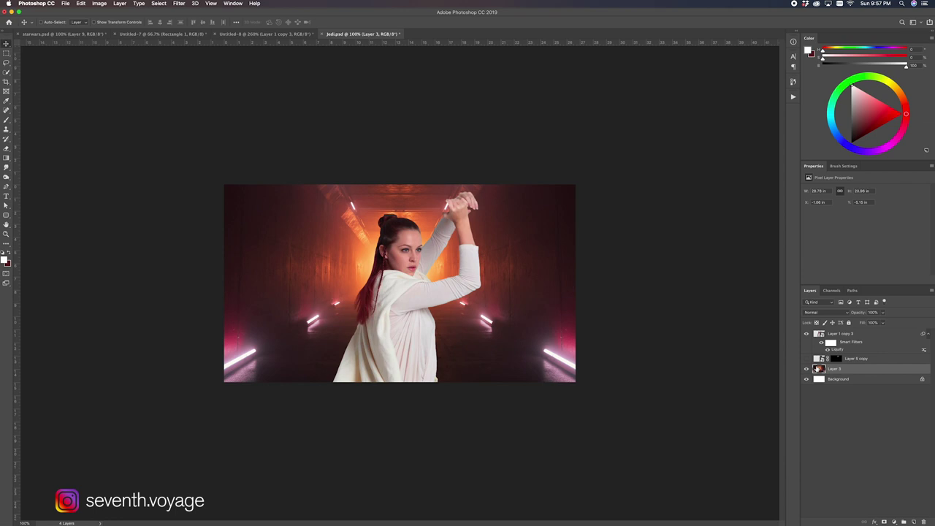
{"action": "right_click", "coordinate": [840, 371]}
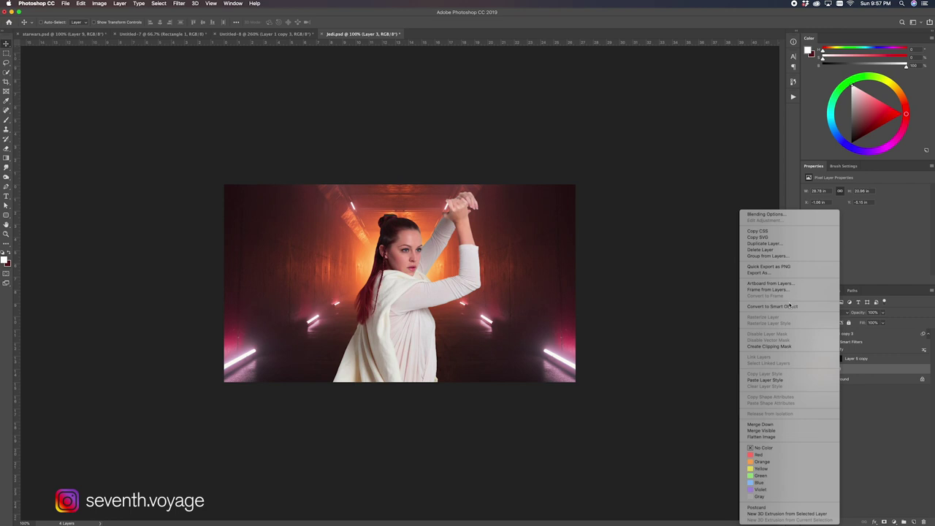
{"action": "left_click", "coordinate": [773, 306]}
Apply a Field Blur to the corridor with five pins and 8 px blur
{"action": "left_click", "coordinate": [179, 4]}
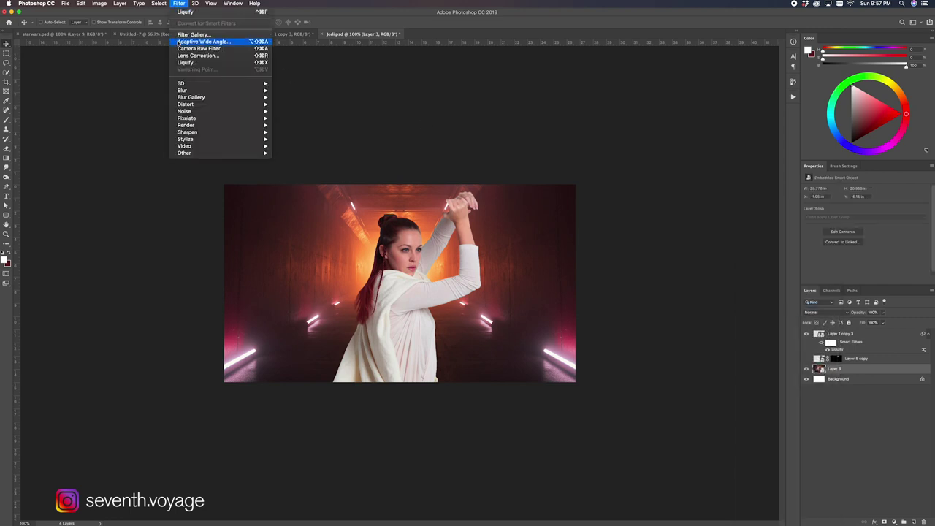
{"action": "mouse_move", "coordinate": [191, 97]}
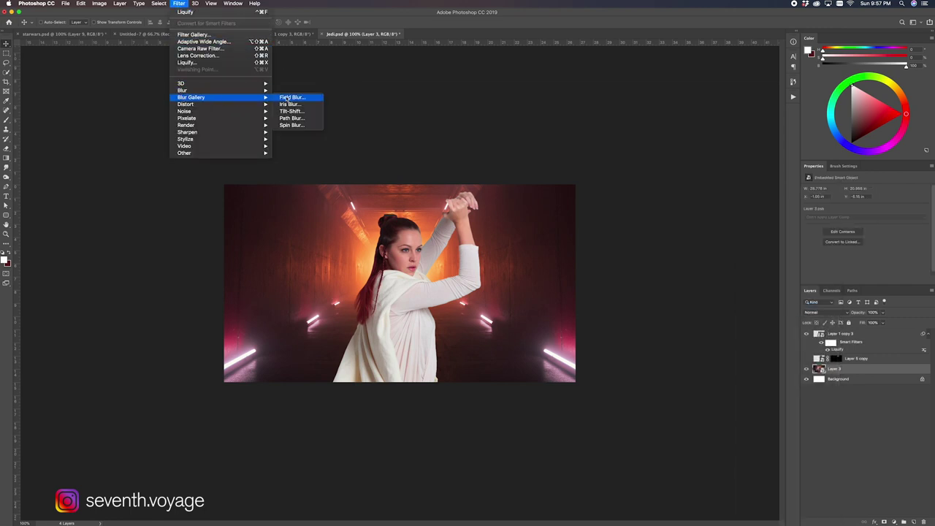
{"action": "left_click", "coordinate": [286, 97]}
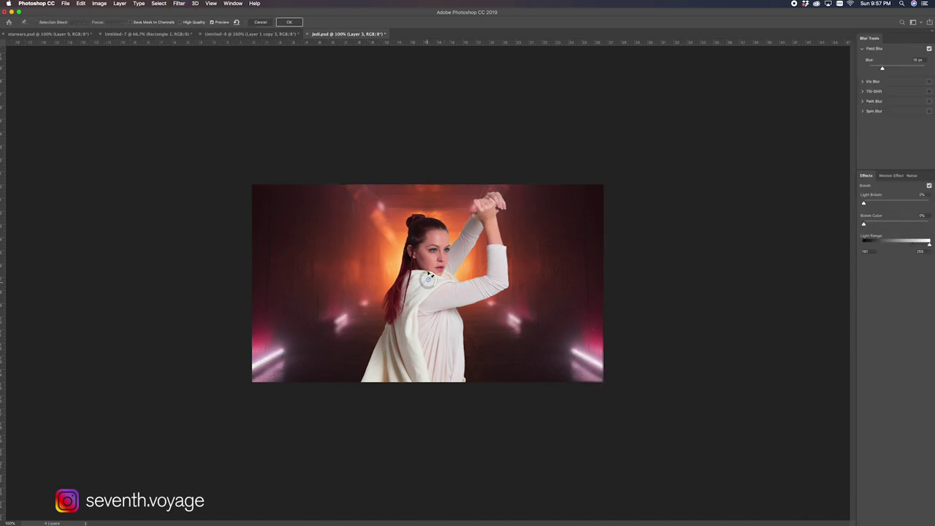
{"action": "left_click_drag", "start_coordinate": [428, 276], "coordinate": [429, 258]}
{"action": "left_click", "coordinate": [429, 195]}
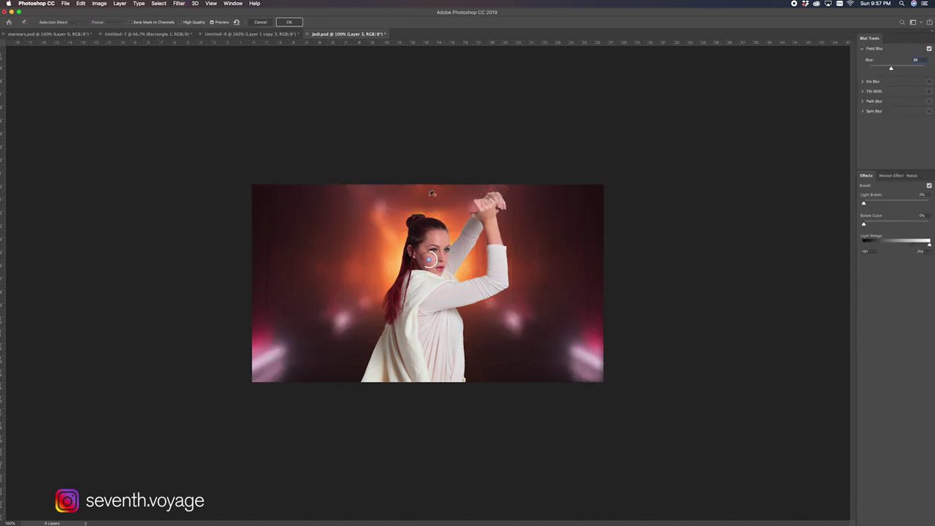
{"action": "left_click", "coordinate": [560, 270]}
{"action": "left_click", "coordinate": [283, 273]}
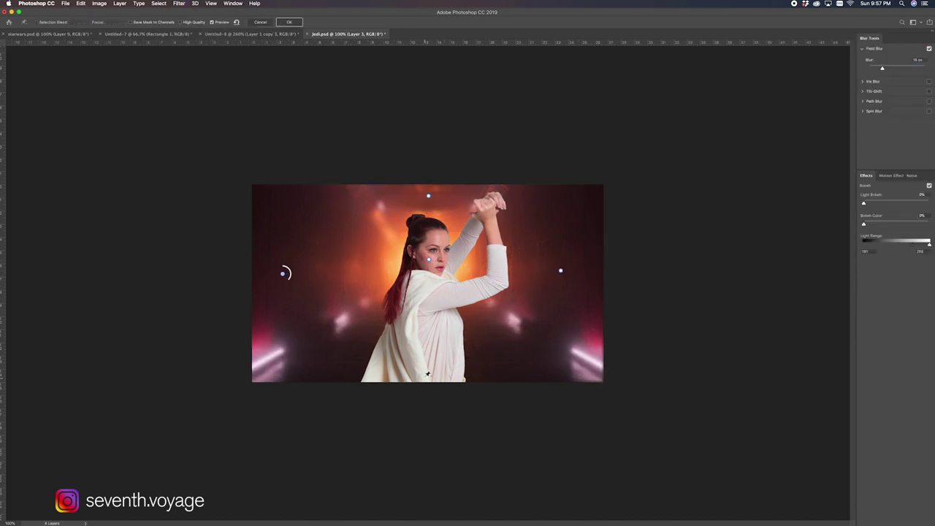
{"action": "left_click", "coordinate": [427, 366]}
{"action": "left_click", "coordinate": [895, 60]}
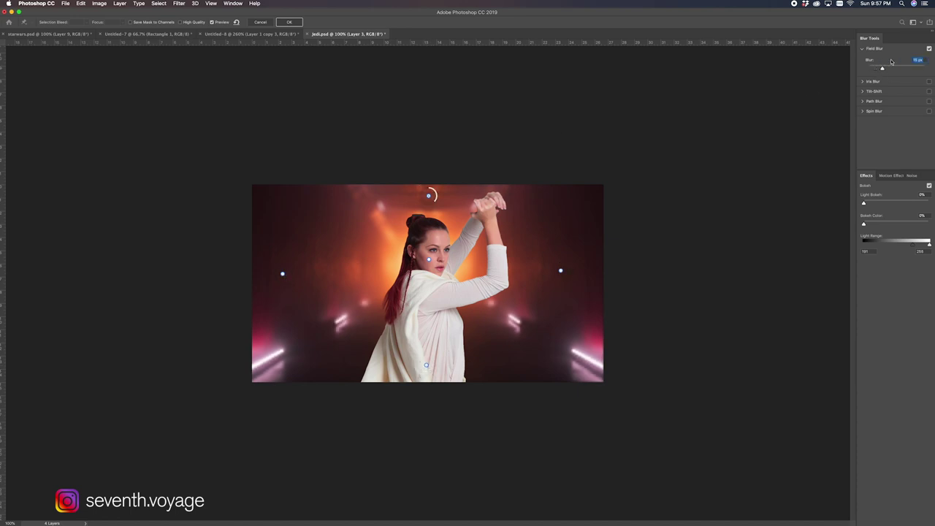
{"action": "type", "text": "8"}
{"action": "key", "text": "Return"}
{"action": "left_click", "coordinate": [428, 193]}
Commit the blur and draw a long white rounded-rectangle bar on a new layer
{"action": "key", "text": "Return"}
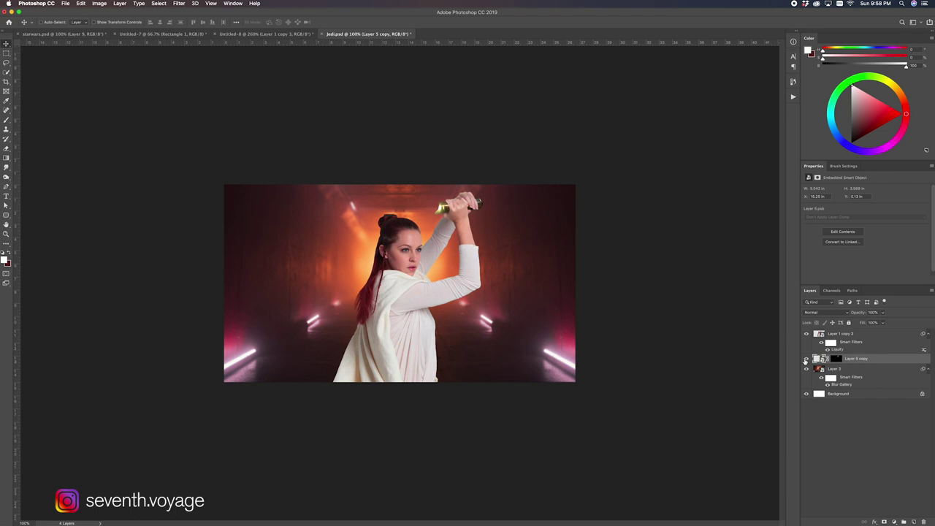
{"action": "key", "text": "ctrl+shift+alt+n"}
{"action": "key", "text": "u"}
{"action": "left_click_drag", "start_coordinate": [288, 264], "coordinate": [509, 270]}
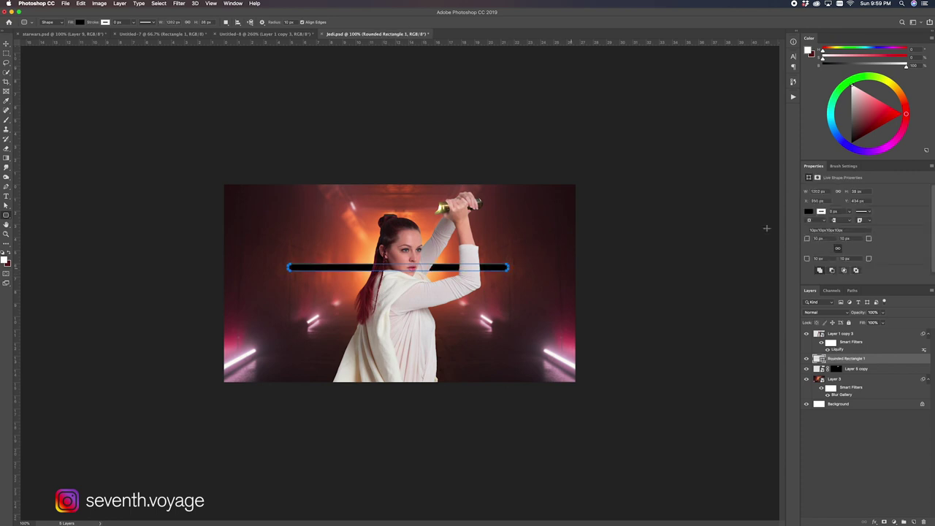
{"action": "left_click", "coordinate": [809, 212]}
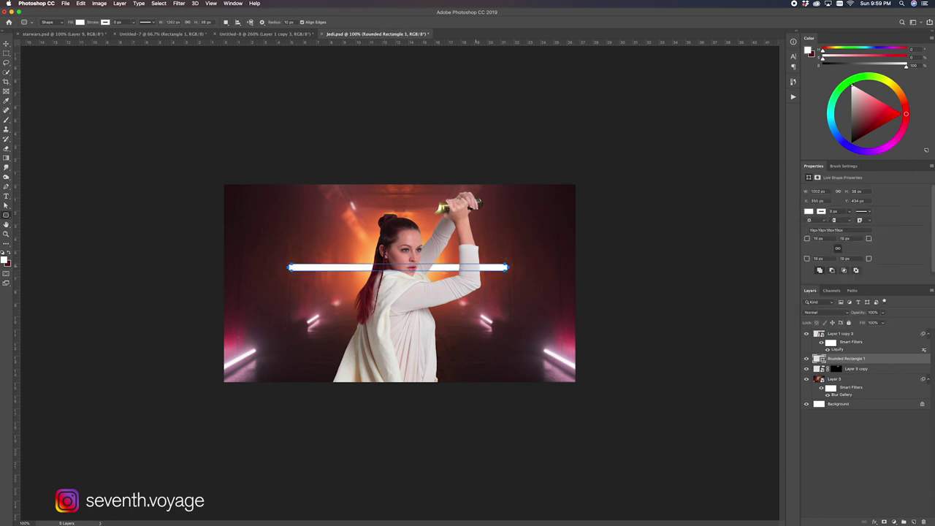
Convert the bar to a path and tilt it up-left from the hilt
{"action": "key", "text": "a"}
{"action": "left_click", "coordinate": [295, 276]}
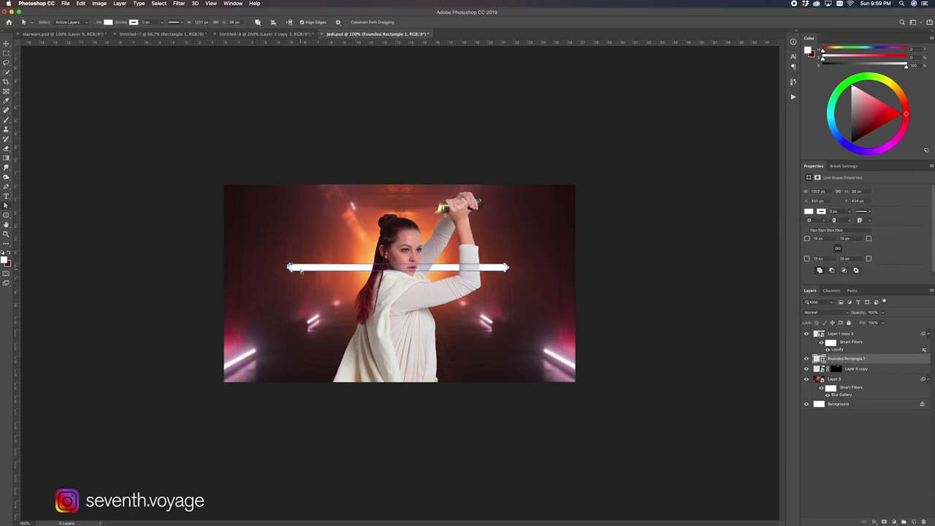
{"action": "key", "text": "Left"}
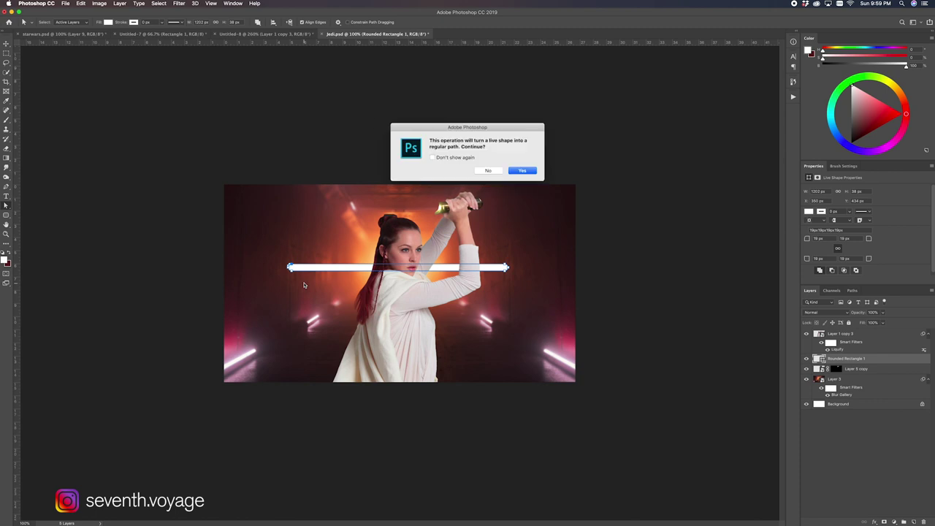
{"action": "key", "text": "Return"}
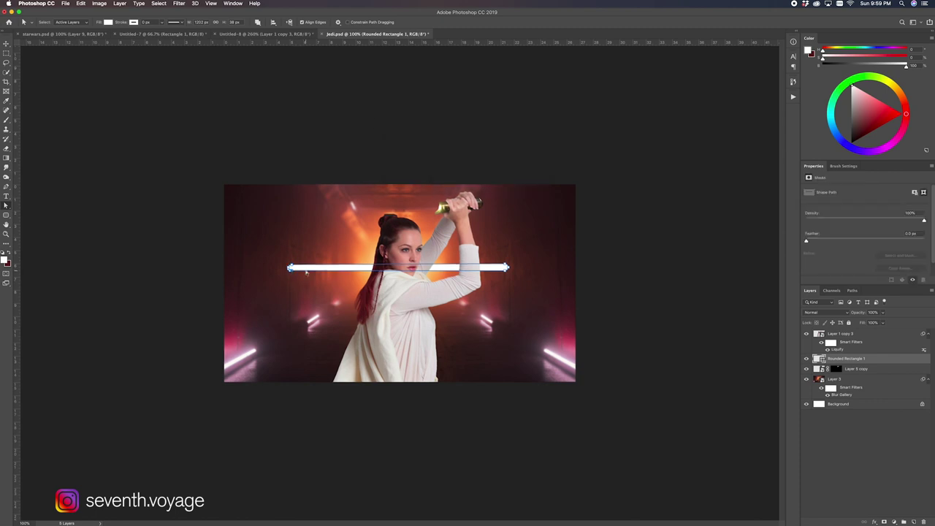
{"action": "left_click", "coordinate": [307, 273]}
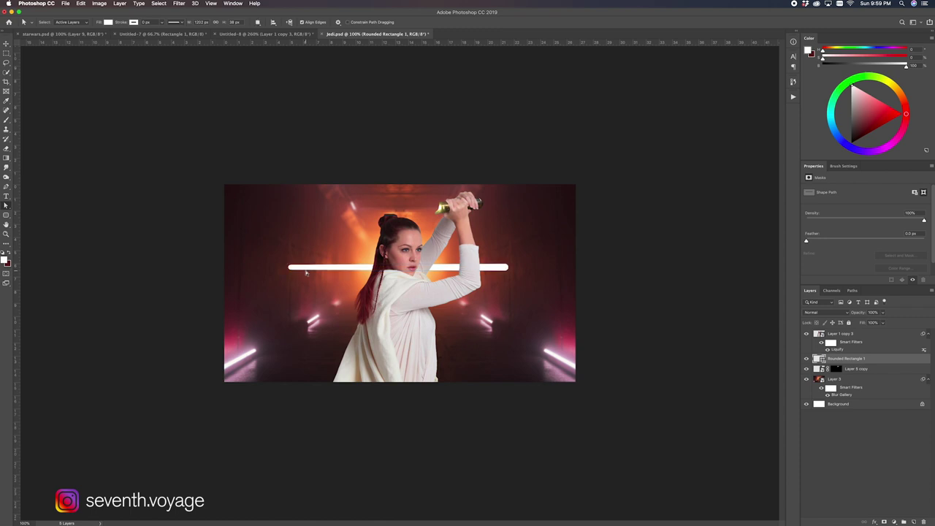
{"action": "left_click", "coordinate": [507, 267]}
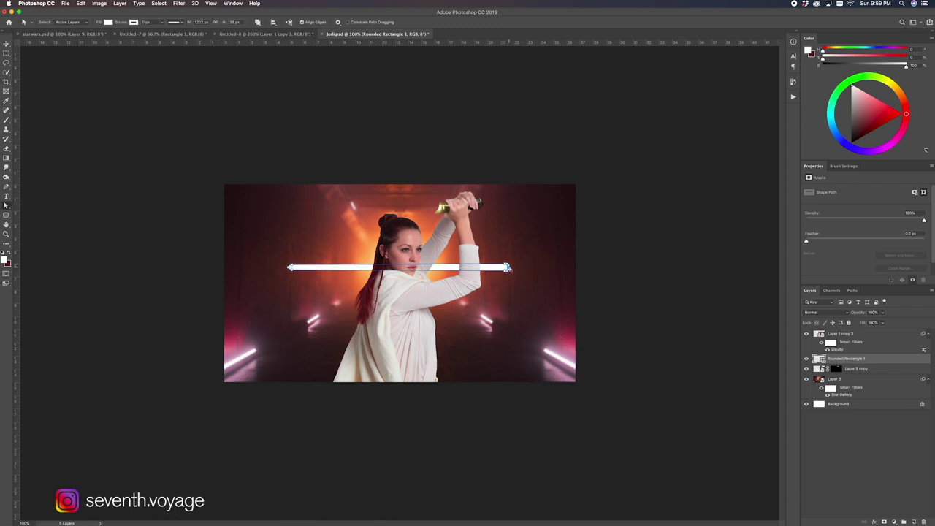
{"action": "left_click", "coordinate": [509, 269]}
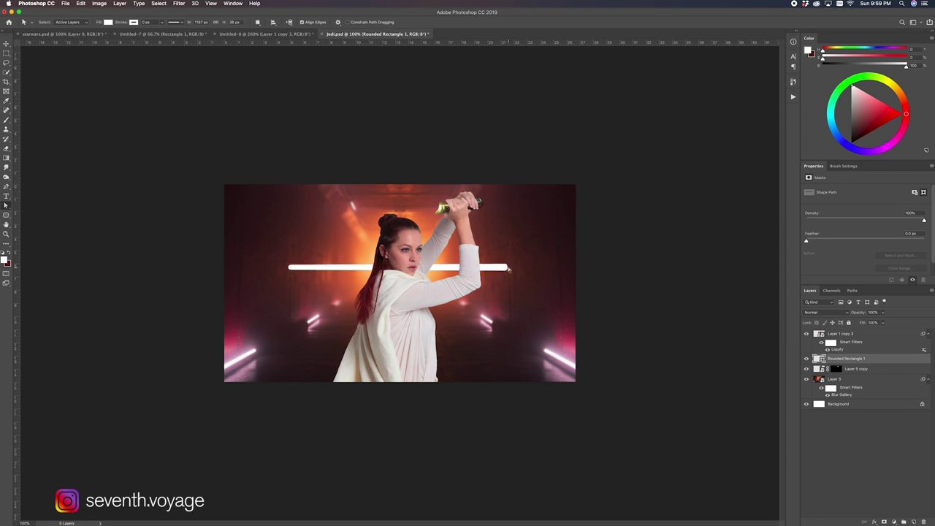
{"action": "key", "text": "ctrl+t"}
{"action": "mouse_move", "coordinate": [509, 269]}
{"action": "left_mouse_down"}
{"action": "mouse_move", "coordinate": [279, 229]}
{"action": "mouse_move", "coordinate": [241, 252]}
{"action": "left_mouse_up"}
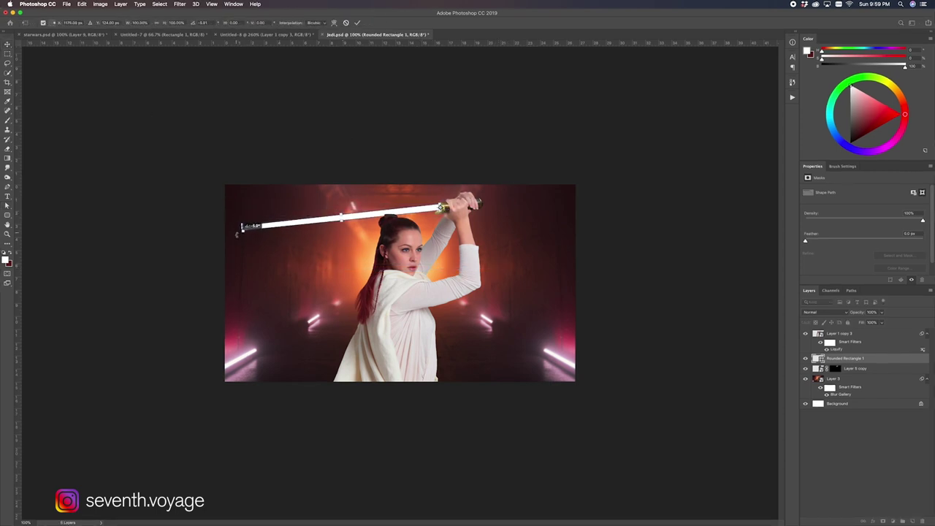
{"action": "key", "text": "Return"}
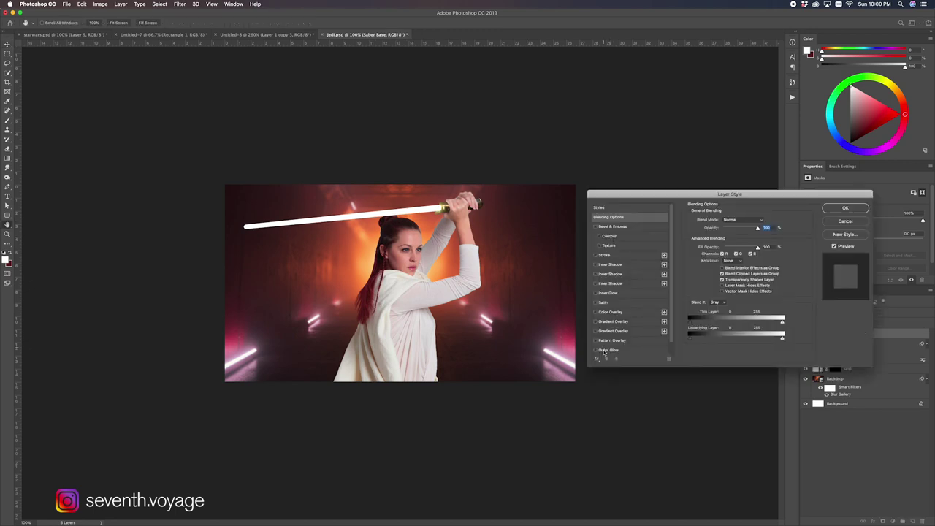
Give the blade a small white Outer Glow
{"action": "left_click", "coordinate": [605, 351]}
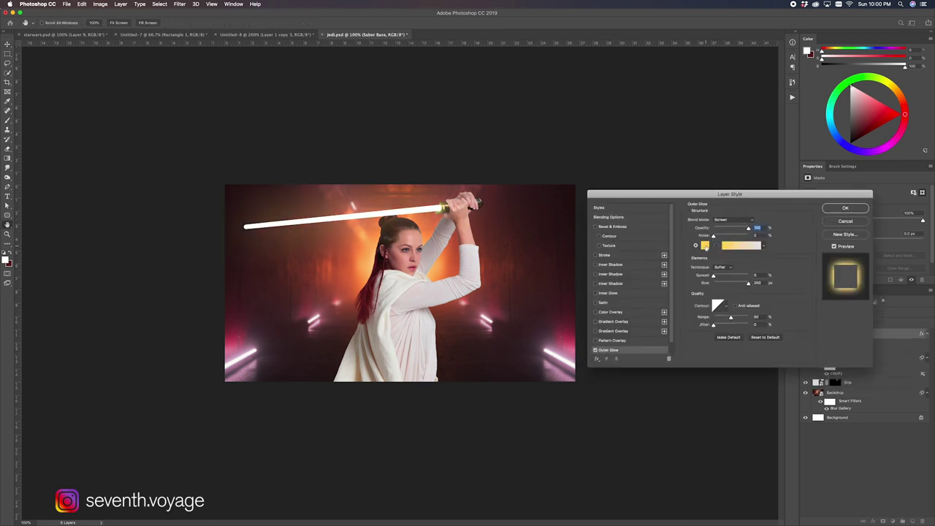
{"action": "left_click", "coordinate": [705, 245]}
{"action": "left_click", "coordinate": [645, 215]}
{"action": "left_click", "coordinate": [819, 211]}
{"action": "left_click_drag", "start_coordinate": [748, 283], "coordinate": [714, 284]}
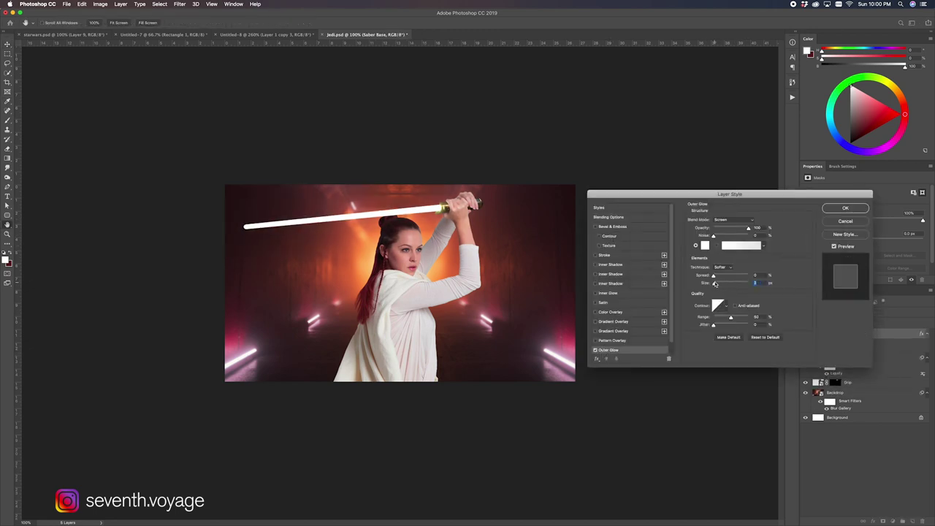
{"action": "left_click_drag", "start_coordinate": [715, 285], "coordinate": [718, 284]}
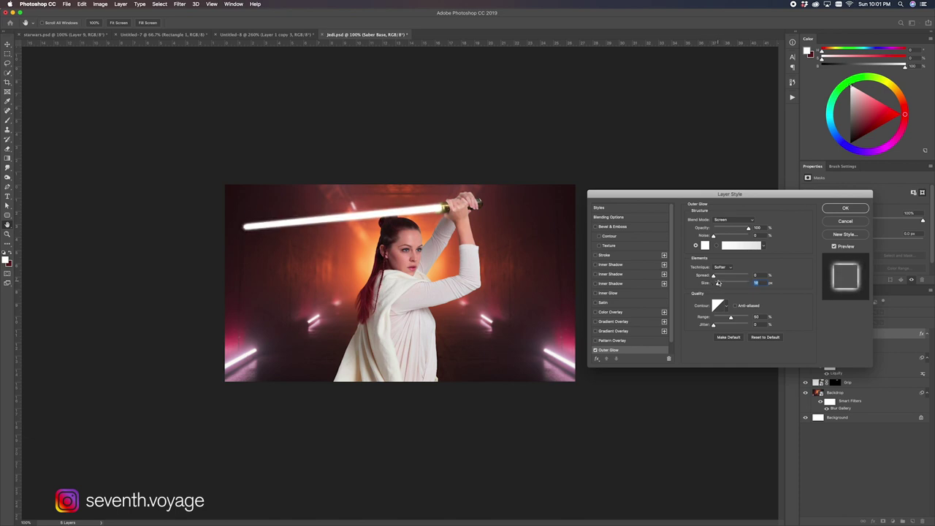
{"action": "left_click", "coordinate": [826, 212]}
Duplicate the blade, set Fill to 0%, and change its glow colour to saturated yellow
{"action": "key", "text": "super+plus"}
{"action": "key", "text": "super+j"}
{"action": "left_click", "coordinate": [871, 322]}
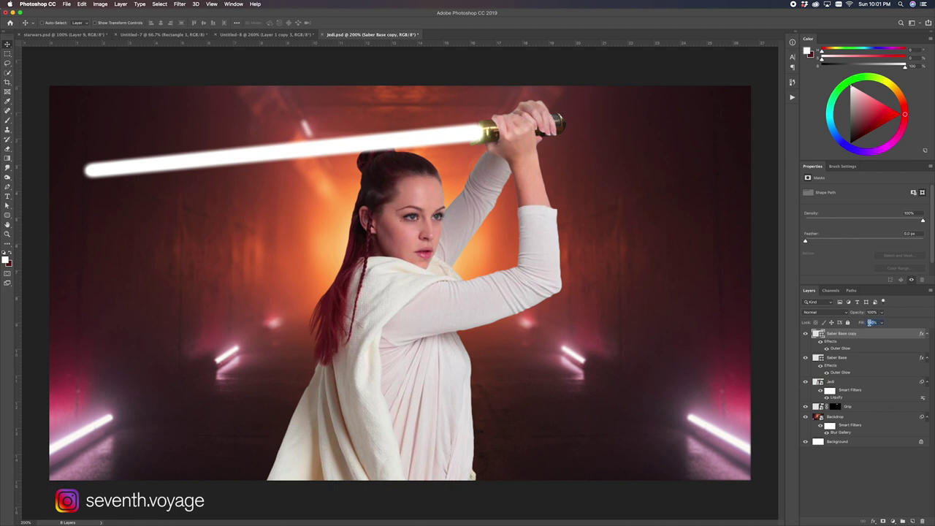
{"action": "type", "text": "0"}
{"action": "double_click", "coordinate": [840, 349]}
{"action": "left_click", "coordinate": [694, 216]}
{"action": "left_click", "coordinate": [472, 199]}
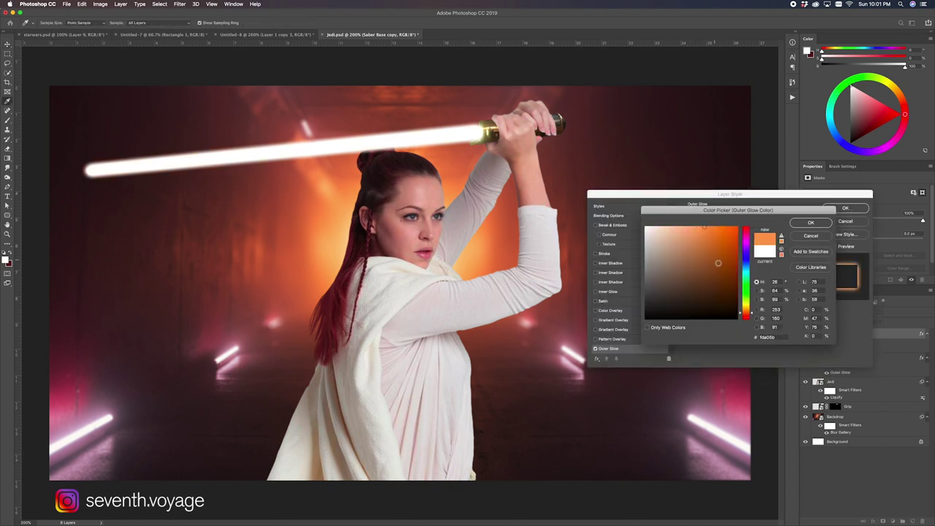
{"action": "left_click_drag", "start_coordinate": [753, 317], "coordinate": [751, 310]}
{"action": "left_click_drag", "start_coordinate": [705, 227], "coordinate": [712, 228]}
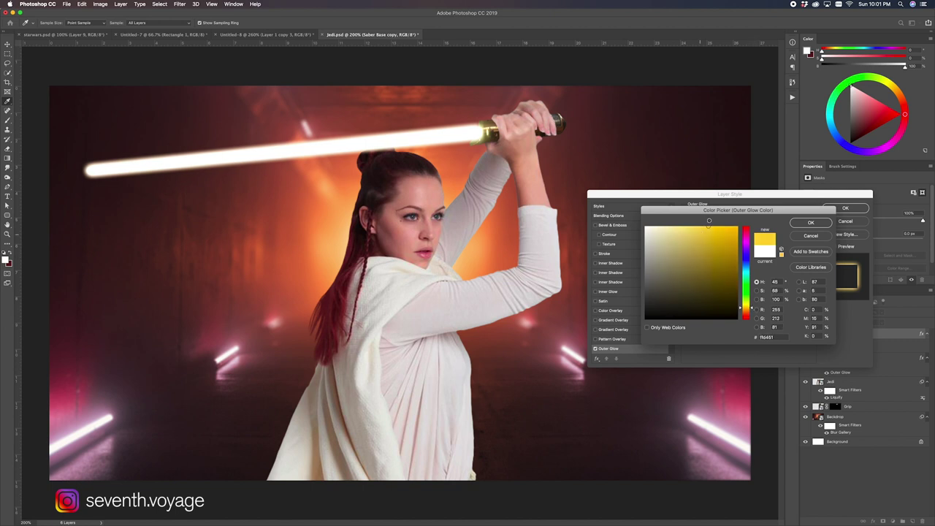
{"action": "left_click", "coordinate": [804, 223]}
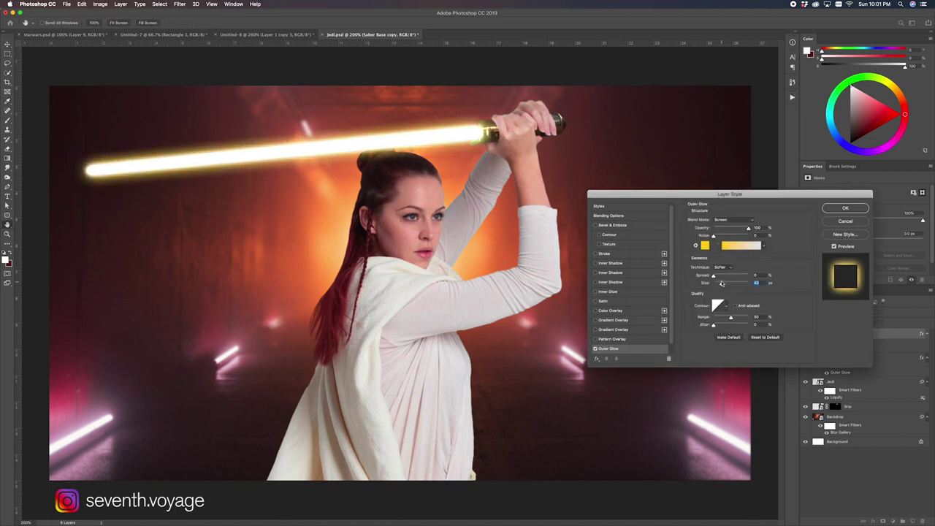
Set the yellow glow to Linear Dodge at about 30% opacity, then duplicate the layer
{"action": "left_click", "coordinate": [722, 221]}
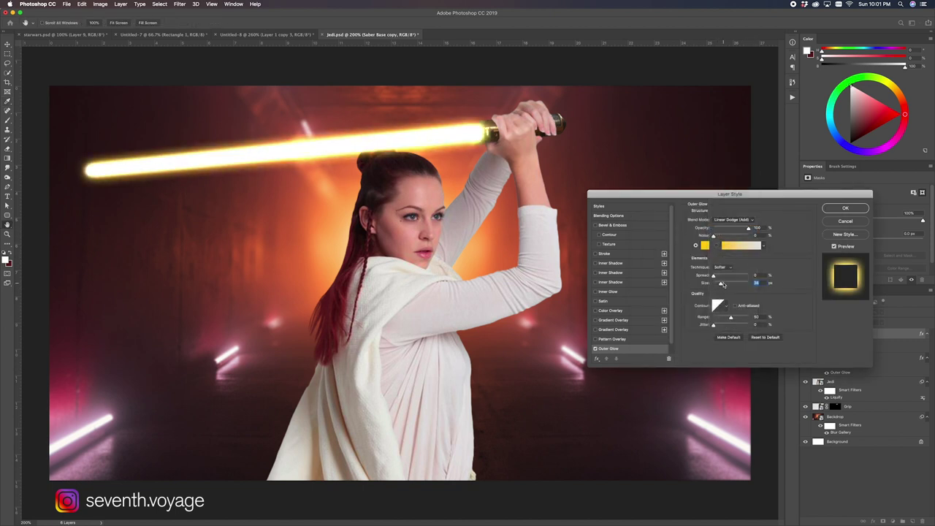
{"action": "left_click_drag", "start_coordinate": [723, 282], "coordinate": [720, 282]}
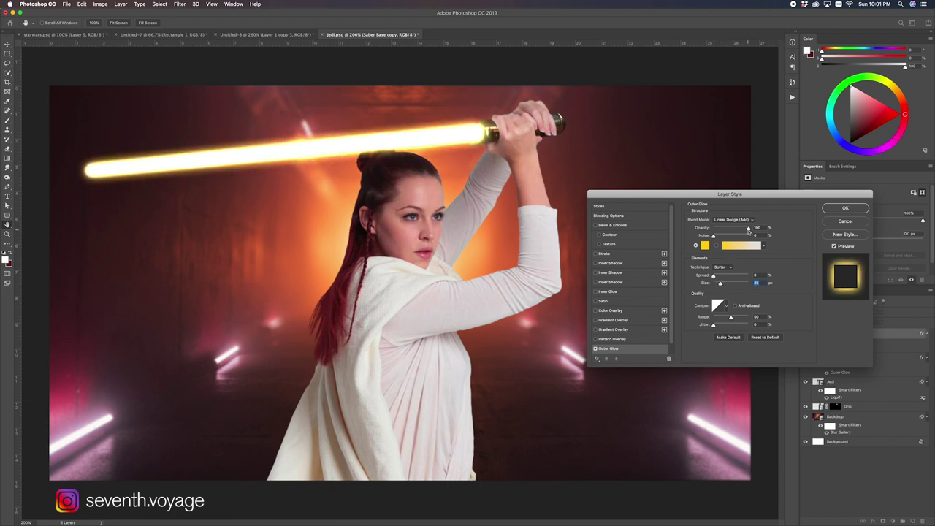
{"action": "left_click_drag", "start_coordinate": [748, 228], "coordinate": [729, 230]}
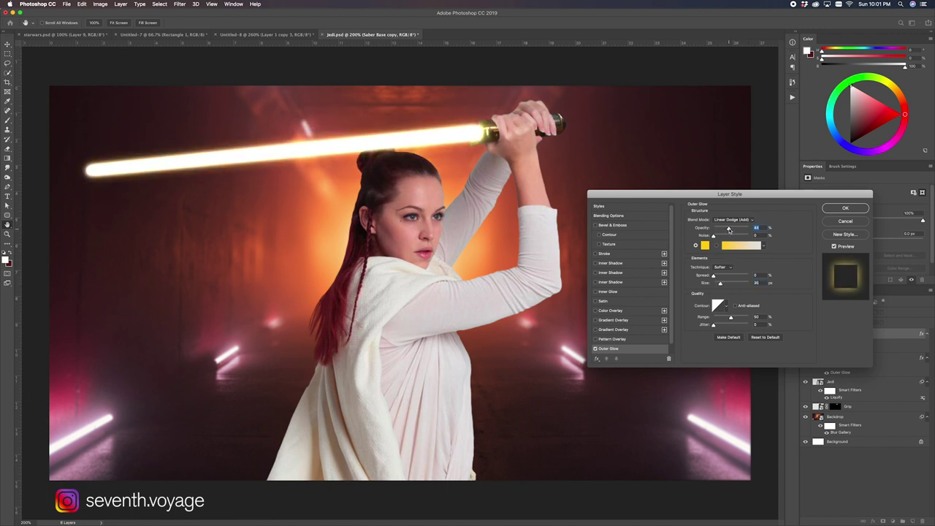
{"action": "left_click", "coordinate": [840, 208]}
{"action": "key", "text": "ctrl+j"}
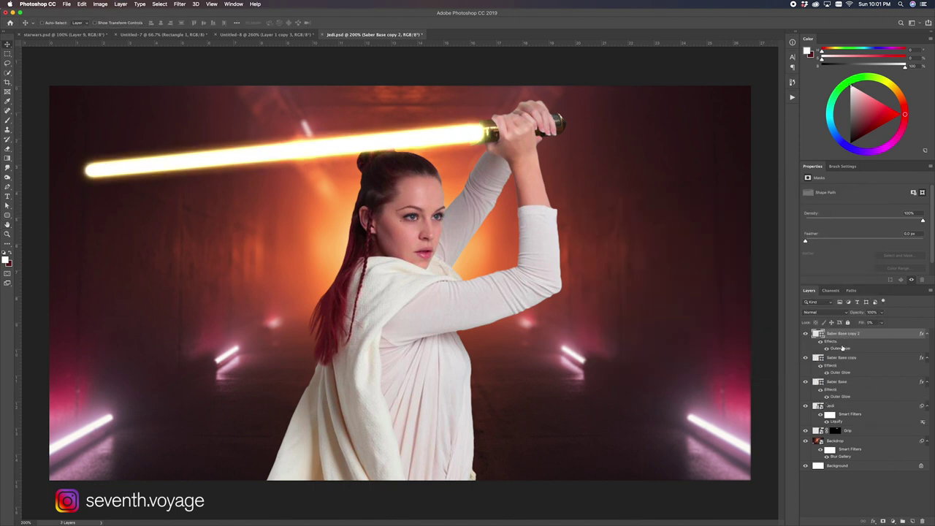
Make the top copy's Outer Glow larger, Screen-blended, paler yellow, at 100% opacity
{"action": "double_click", "coordinate": [847, 350]}
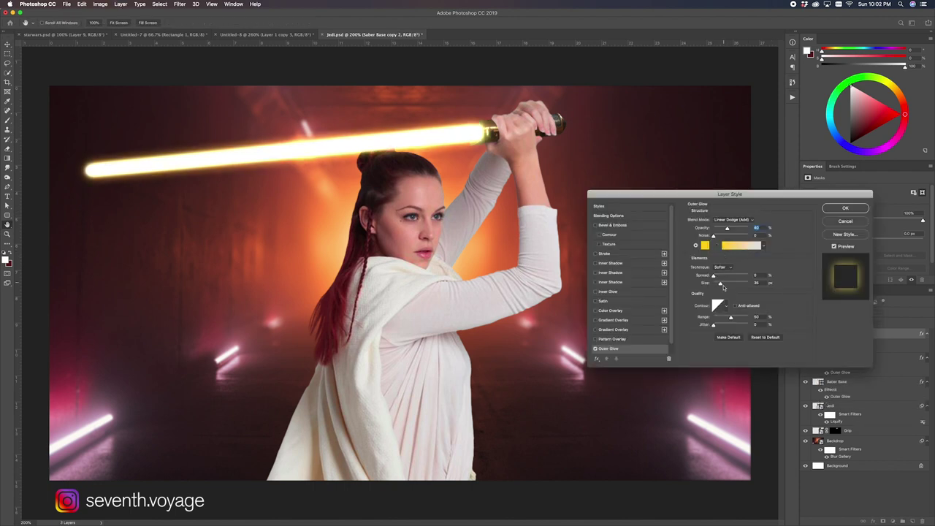
{"action": "left_click_drag", "start_coordinate": [720, 285], "coordinate": [728, 284]}
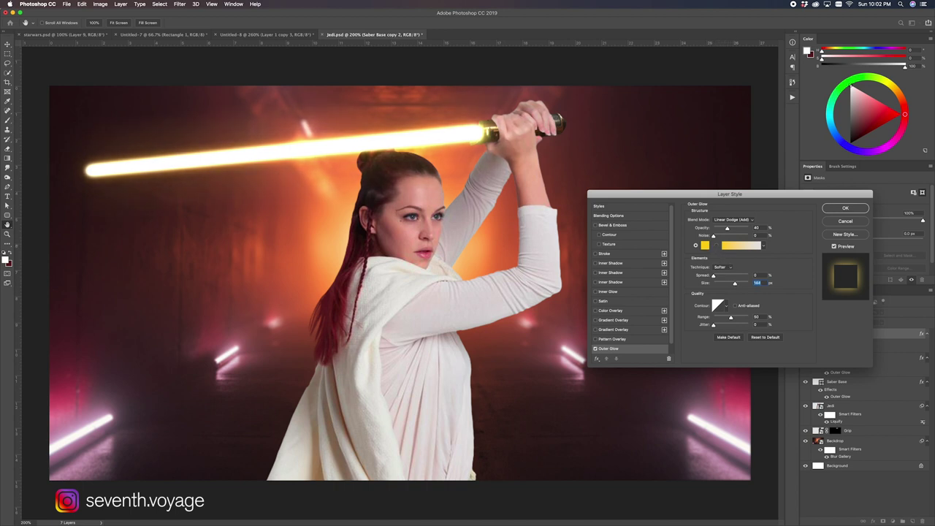
{"action": "left_click_drag", "start_coordinate": [728, 230], "coordinate": [735, 230]}
{"action": "left_click", "coordinate": [727, 220]}
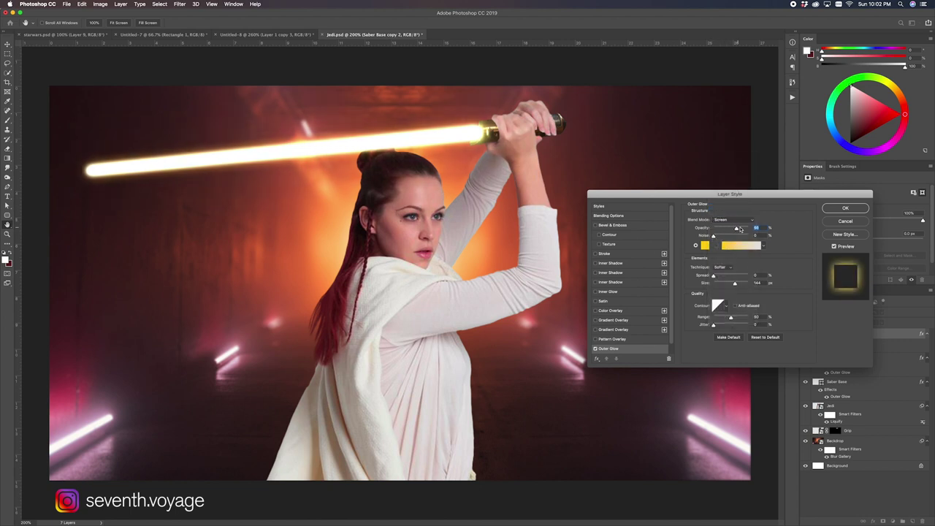
{"action": "left_click", "coordinate": [704, 246]}
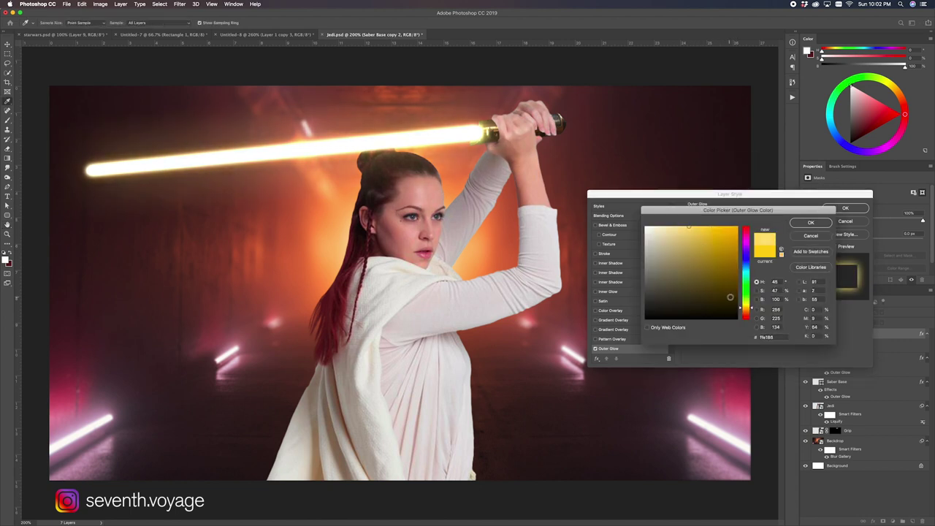
{"action": "left_click_drag", "start_coordinate": [753, 309], "coordinate": [753, 302]}
{"action": "key", "text": "Return"}
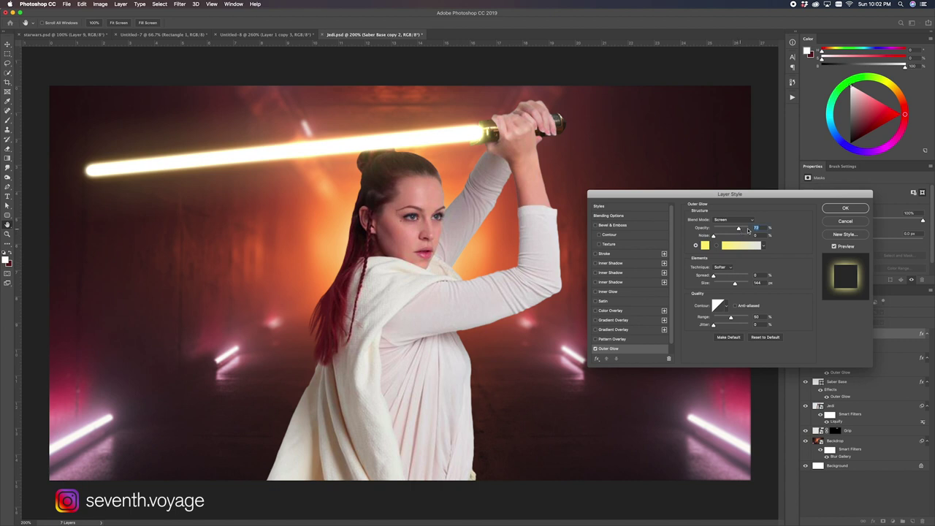
{"action": "left_click_drag", "start_coordinate": [749, 231], "coordinate": [760, 230]}
{"action": "left_click_drag", "start_coordinate": [735, 284], "coordinate": [741, 285]}
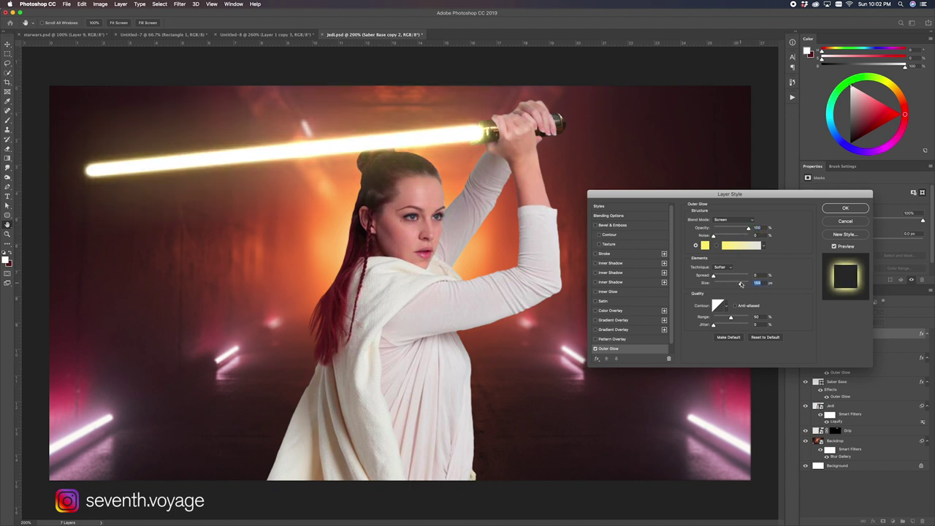
{"action": "left_click", "coordinate": [843, 210]}
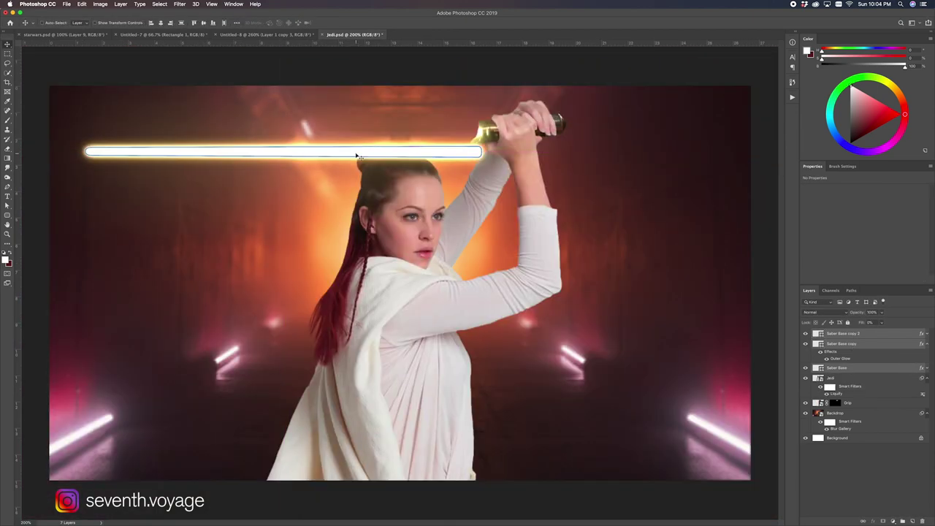
Scale the blade thinner and group the three saber layers into 'Saber'
{"action": "key", "text": "ctrl+t"}
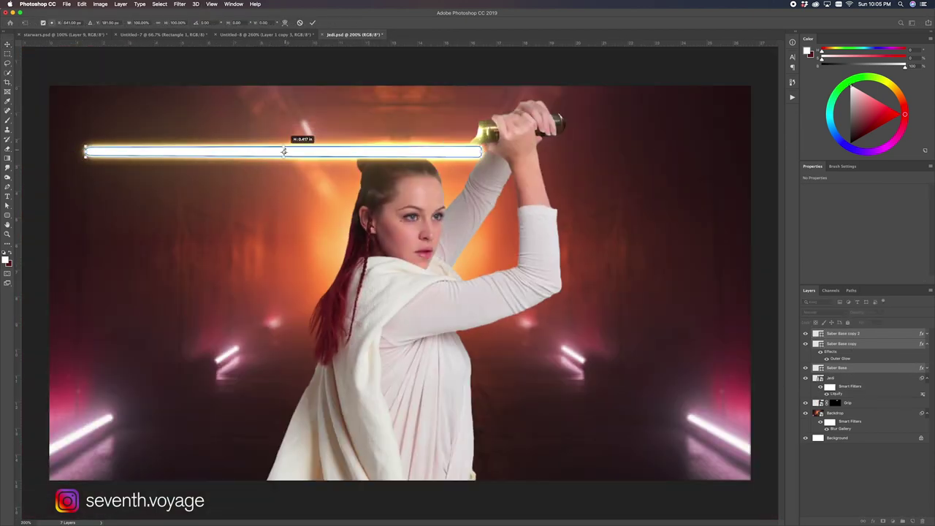
{"action": "key", "text": "ctrl+plus"}
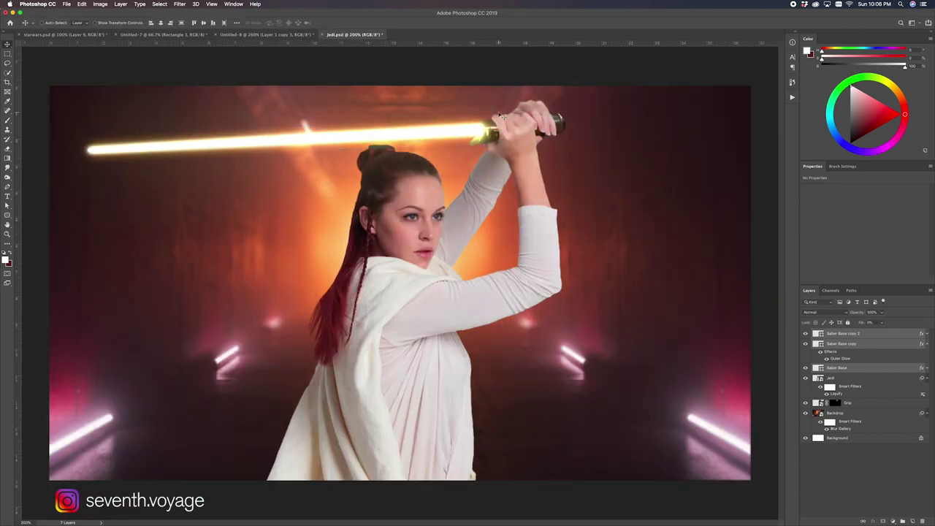
{"action": "key", "text": "ctrl+g"}
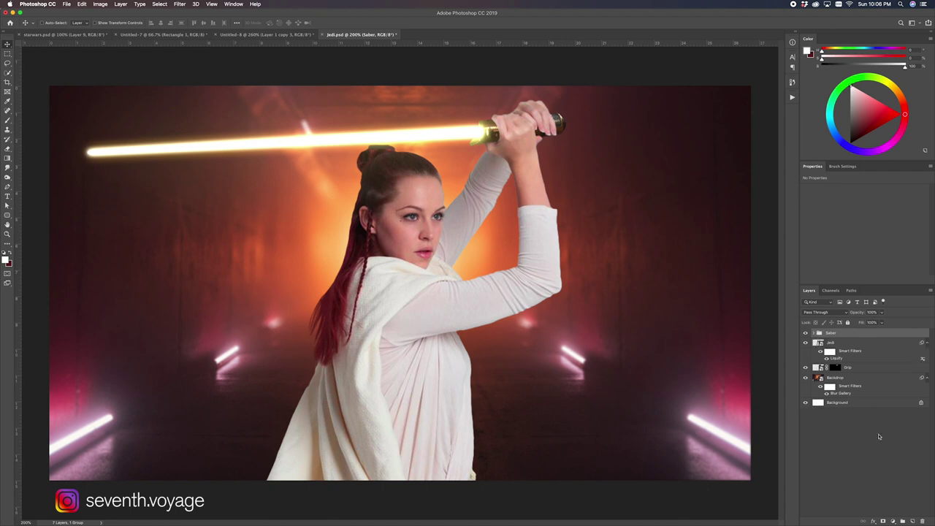
{"action": "left_click", "coordinate": [848, 342]}
Add a Curves adjustment clipped to the Jedi layer, pulling the top point down
{"action": "left_click", "coordinate": [892, 521]}
{"action": "left_click", "coordinate": [889, 417]}
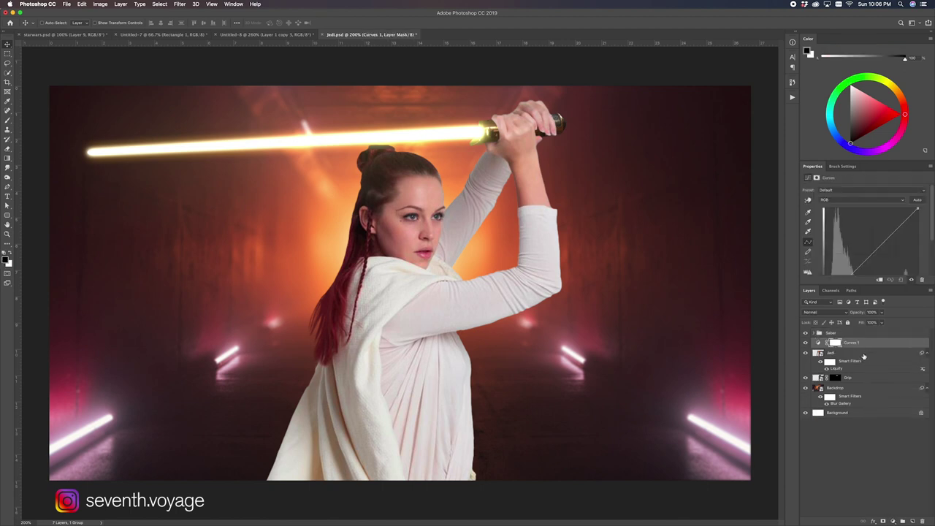
{"action": "left_click", "coordinate": [864, 345], "text": "alt"}
{"action": "left_click_drag", "start_coordinate": [866, 285], "coordinate": [866, 333]}
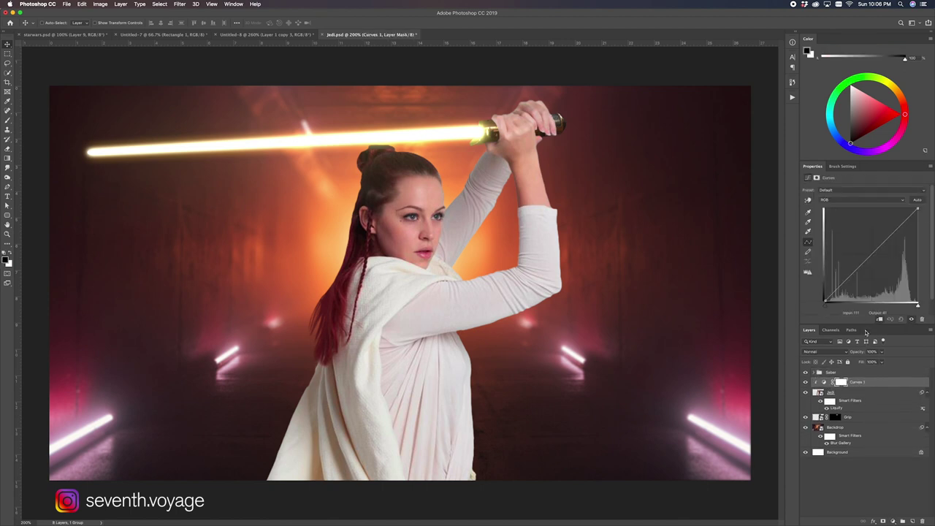
{"action": "mouse_move", "coordinate": [917, 209]}
{"action": "left_mouse_down"}
{"action": "mouse_move", "coordinate": [918, 248]}
{"action": "mouse_move", "coordinate": [932, 269]}
{"action": "left_mouse_up"}
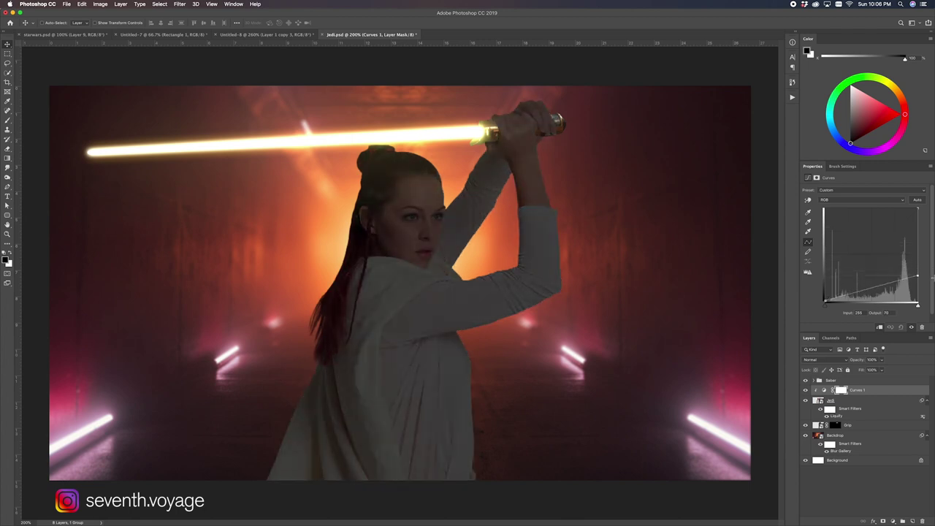
{"action": "left_click_drag", "start_coordinate": [931, 269], "coordinate": [931, 279]}
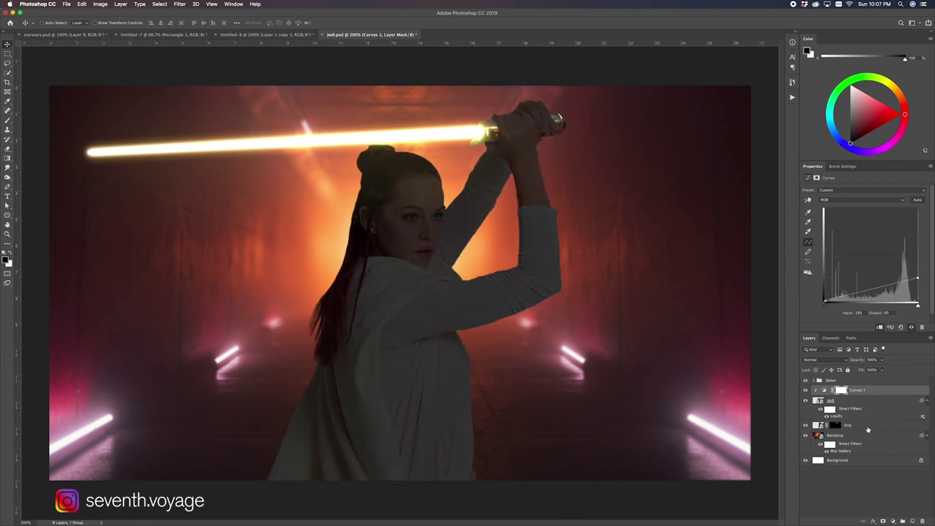
Duplicate the Curves, clip it to the Grip layer, and lower its top point
{"action": "left_click_drag", "start_coordinate": [868, 391], "coordinate": [868, 427]}
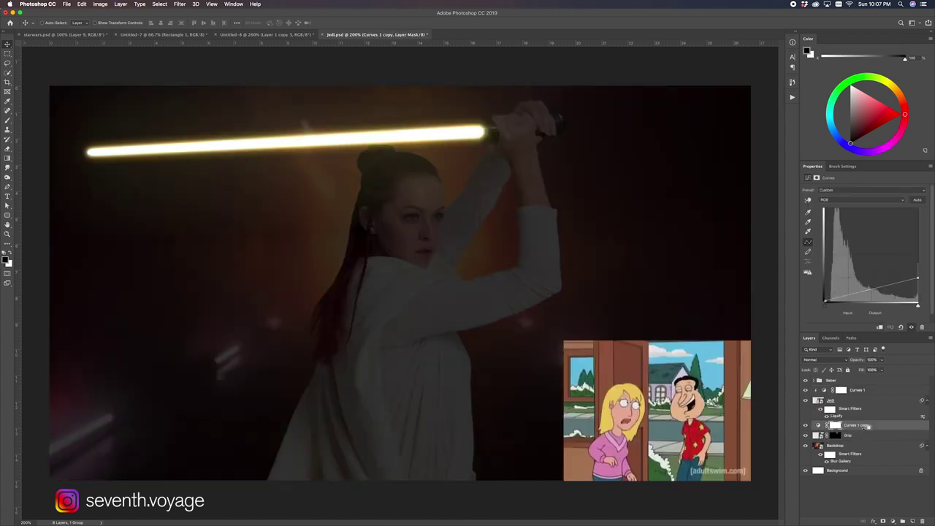
{"action": "left_click", "coordinate": [866, 430], "text": "alt"}
{"action": "left_click", "coordinate": [849, 298]}
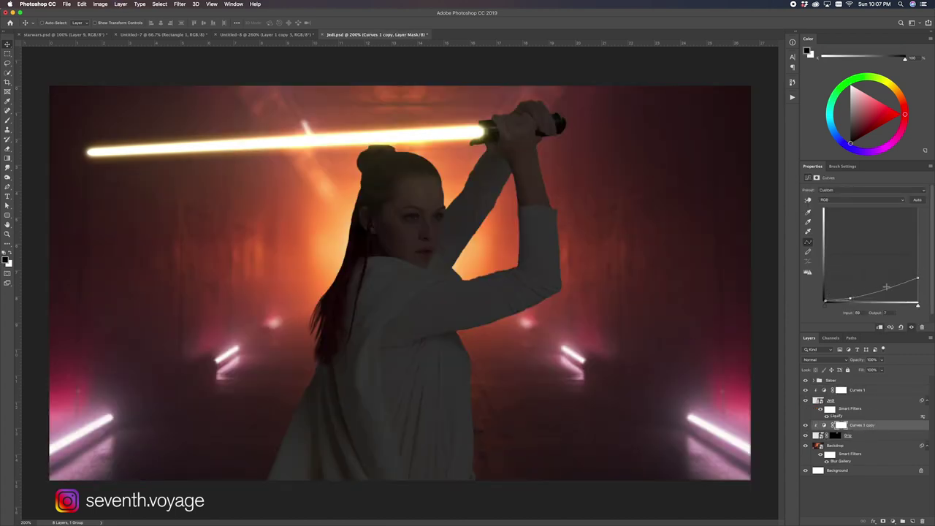
{"action": "left_click", "coordinate": [895, 280]}
{"action": "left_click_drag", "start_coordinate": [922, 278], "coordinate": [927, 234]}
{"action": "left_click_drag", "start_coordinate": [918, 278], "coordinate": [921, 264]}
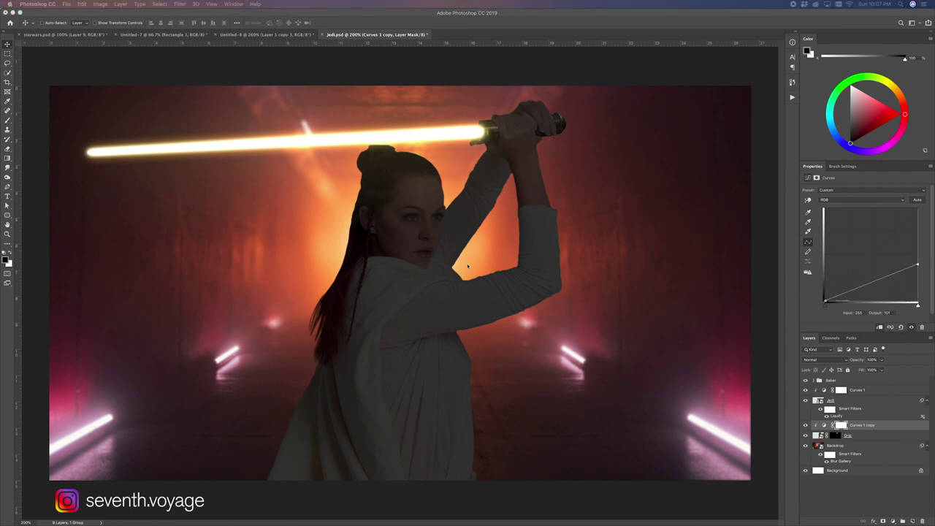
{"action": "key", "text": "ctrl+2"}
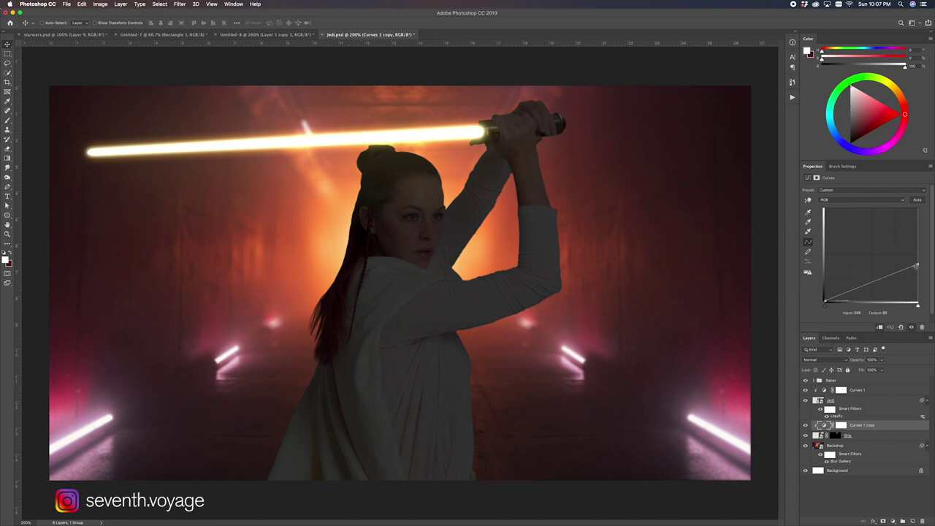
{"action": "mouse_move", "coordinate": [917, 267]}
{"action": "left_mouse_down"}
{"action": "mouse_move", "coordinate": [927, 285]}
{"action": "mouse_move", "coordinate": [927, 275]}
{"action": "left_mouse_up"}
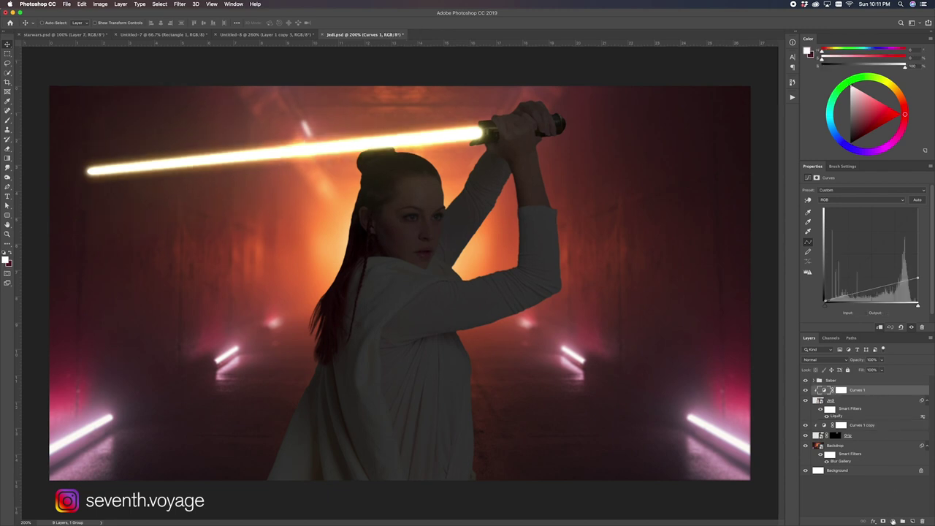
Add a Selective Color adjustment shifting Neutrals toward Magenta for a pink tint
{"action": "left_click", "coordinate": [893, 521]}
{"action": "left_click", "coordinate": [888, 496]}
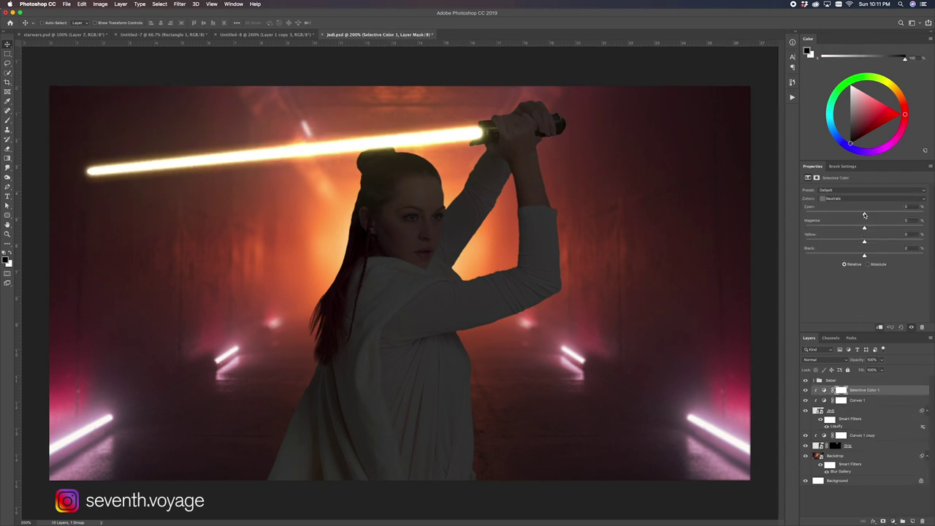
{"action": "left_click_drag", "start_coordinate": [859, 229], "coordinate": [869, 229]}
{"action": "left_click", "coordinate": [806, 390]}
Lower the Curves 1 top point to darken the woman further
{"action": "left_click", "coordinate": [855, 400]}
{"action": "left_click_drag", "start_coordinate": [918, 277], "coordinate": [922, 290]}
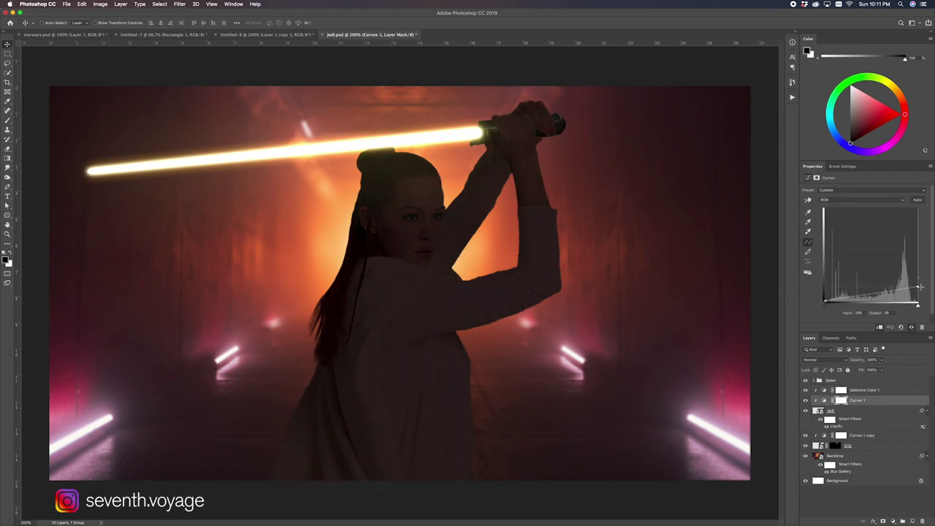
{"action": "left_click_drag", "start_coordinate": [921, 287], "coordinate": [921, 285]}
{"action": "left_click", "coordinate": [873, 392]}
Add a Soft Light layer and brush orange light along her raised arm and torso
{"action": "key", "text": "ctrl+shift+alt+n"}
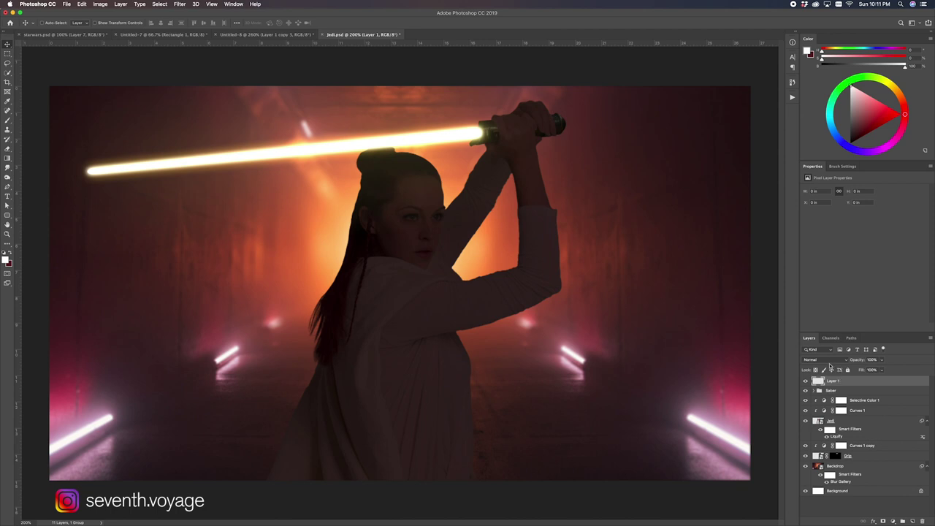
{"action": "left_click", "coordinate": [824, 360]}
{"action": "left_click", "coordinate": [825, 467]}
{"action": "key", "text": "b"}
{"action": "right_click", "coordinate": [483, 251]}
{"action": "key", "text": "Return"}
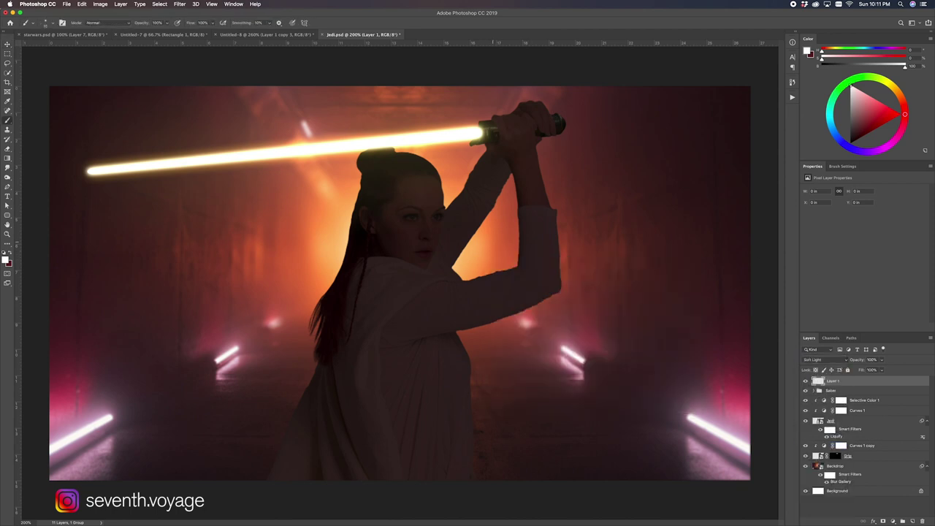
{"action": "left_click", "coordinate": [476, 252], "text": "alt"}
{"action": "left_click", "coordinate": [5, 260]}
{"action": "key", "text": "Return"}
{"action": "key", "text": "ctrl+bracketleft"}
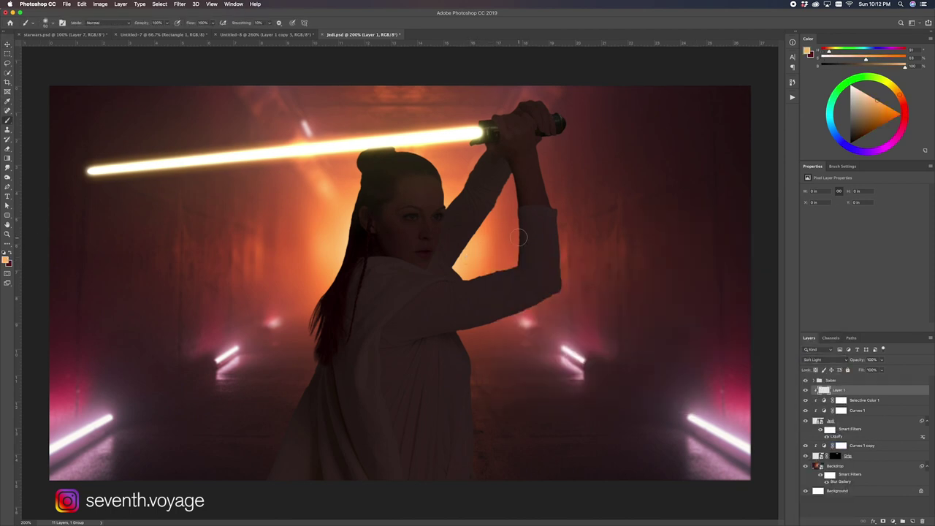
{"action": "left_click_drag", "start_coordinate": [483, 337], "coordinate": [570, 279]}
{"action": "left_click_drag", "start_coordinate": [475, 324], "coordinate": [479, 192]}
{"action": "key", "text": "e"}
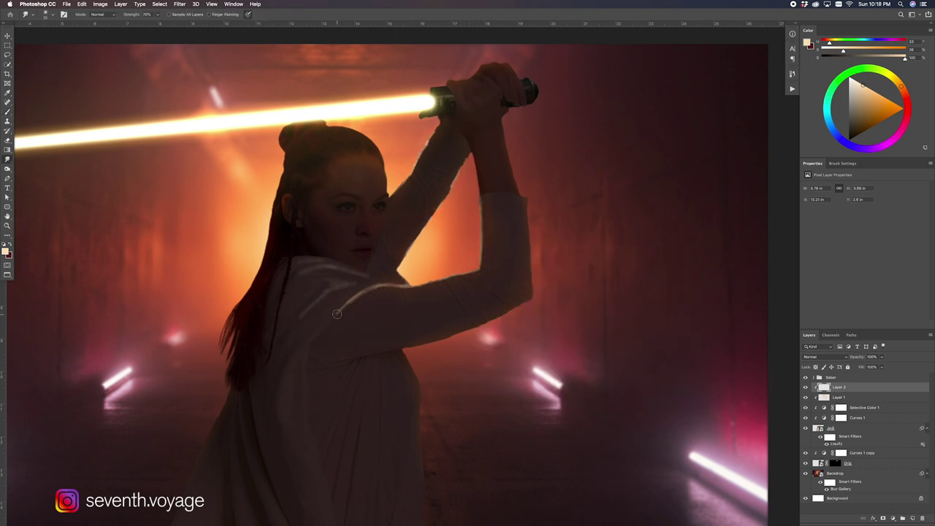
Smudge the painted light along her shoulder, upper arm and arm edge
{"action": "left_click_drag", "start_coordinate": [337, 314], "coordinate": [401, 300]}
{"action": "left_click_drag", "start_coordinate": [473, 300], "coordinate": [407, 306]}
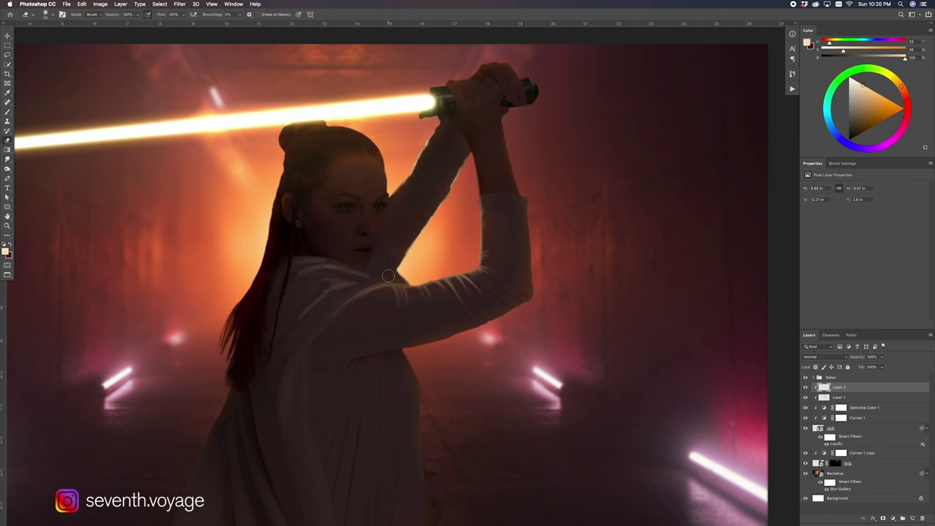
{"action": "key", "text": "e"}
{"action": "key", "text": "r"}
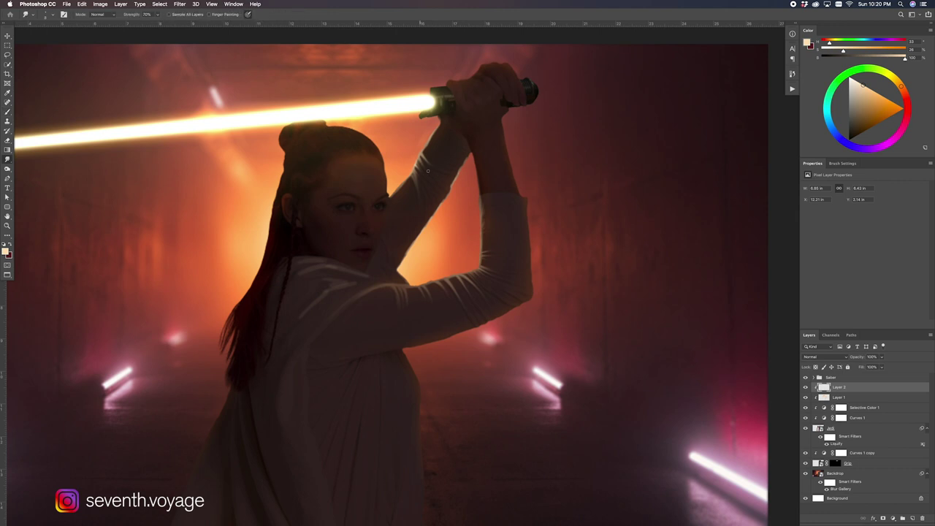
{"action": "left_click_drag", "start_coordinate": [436, 190], "coordinate": [463, 163]}
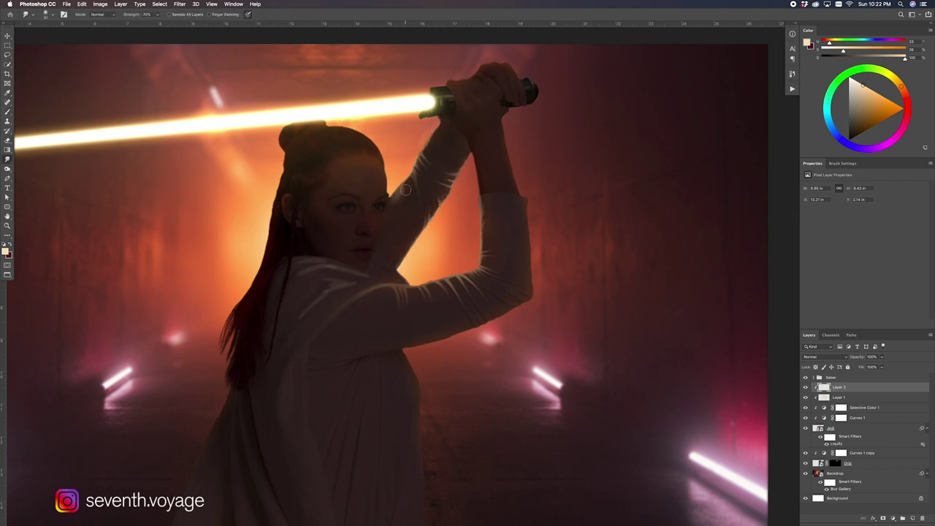
{"action": "key", "text": "Tab"}
{"action": "key", "text": "Tab"}
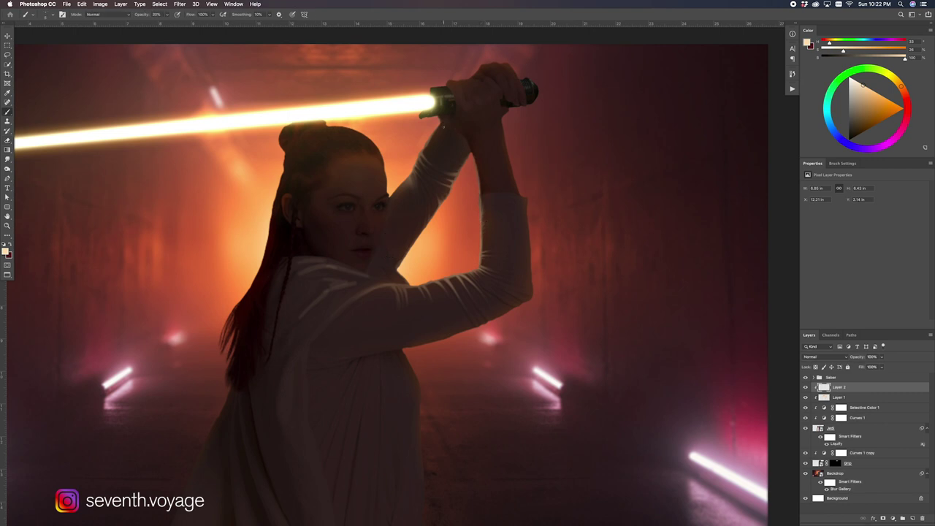
Paint, erase and smudge the light on the hand by the hilt and the face
{"action": "key", "text": "r"}
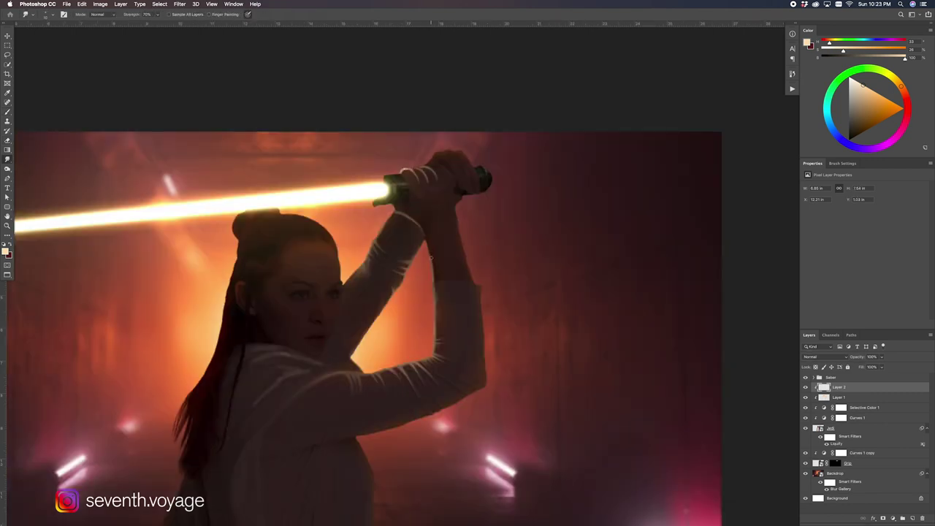
{"action": "key", "text": "b"}
{"action": "left_click", "coordinate": [438, 155]}
{"action": "key", "text": "e"}
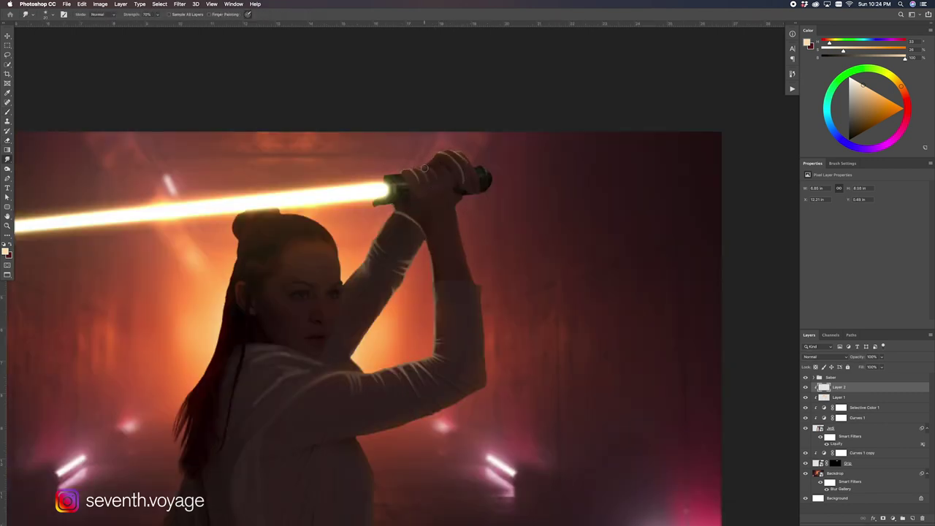
{"action": "left_click_drag", "start_coordinate": [466, 162], "coordinate": [434, 233]}
{"action": "key", "text": "r"}
{"action": "left_click_drag", "start_coordinate": [333, 384], "coordinate": [414, 302]}
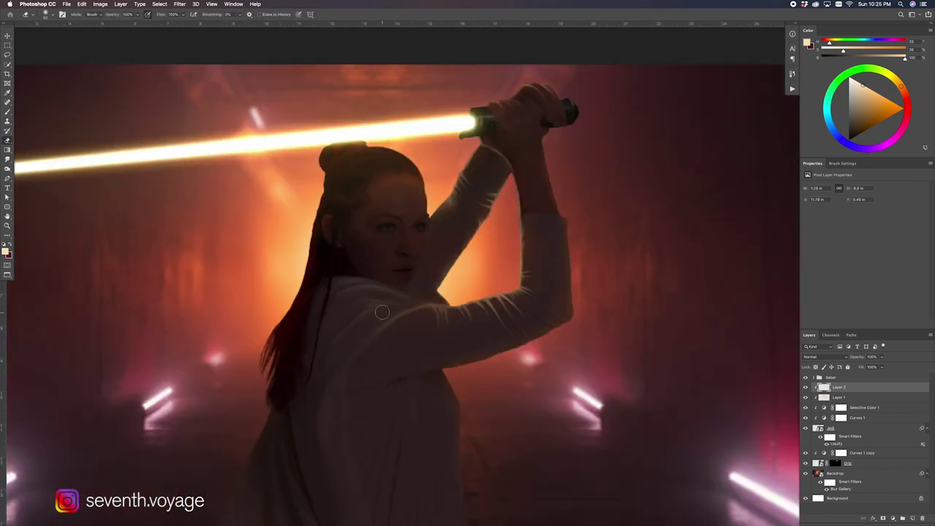
{"action": "key", "text": "b"}
{"action": "key", "text": "ctrl+0"}
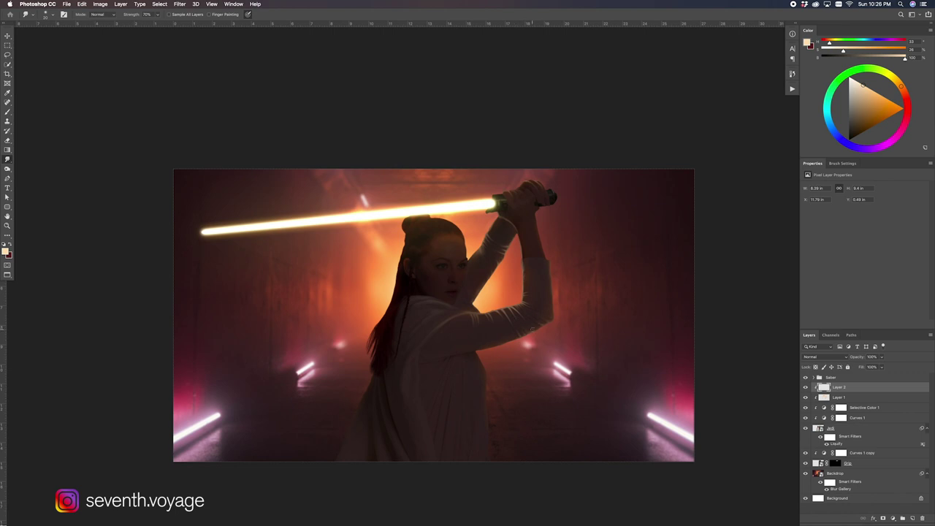
{"action": "left_click_drag", "start_coordinate": [468, 270], "coordinate": [457, 266]}
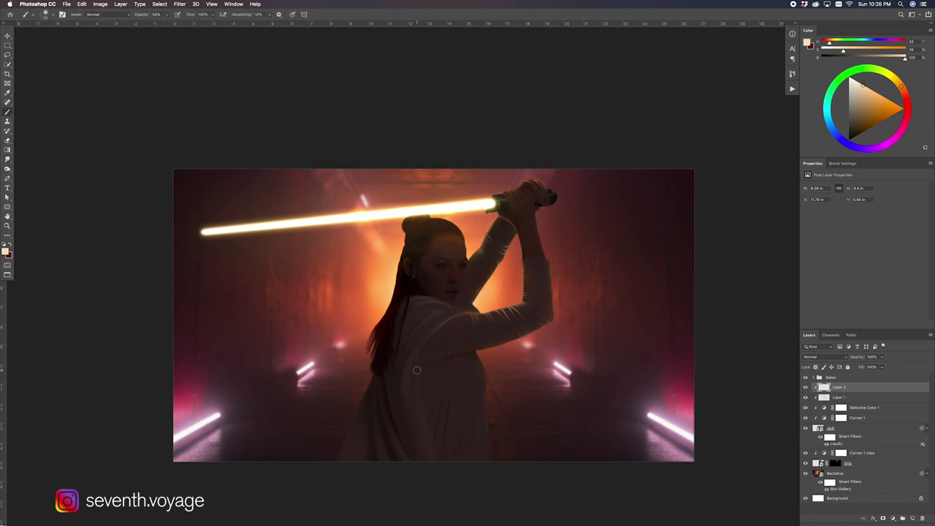
{"action": "left_click_drag", "start_coordinate": [416, 371], "coordinate": [412, 334]}
{"action": "key", "text": "r"}
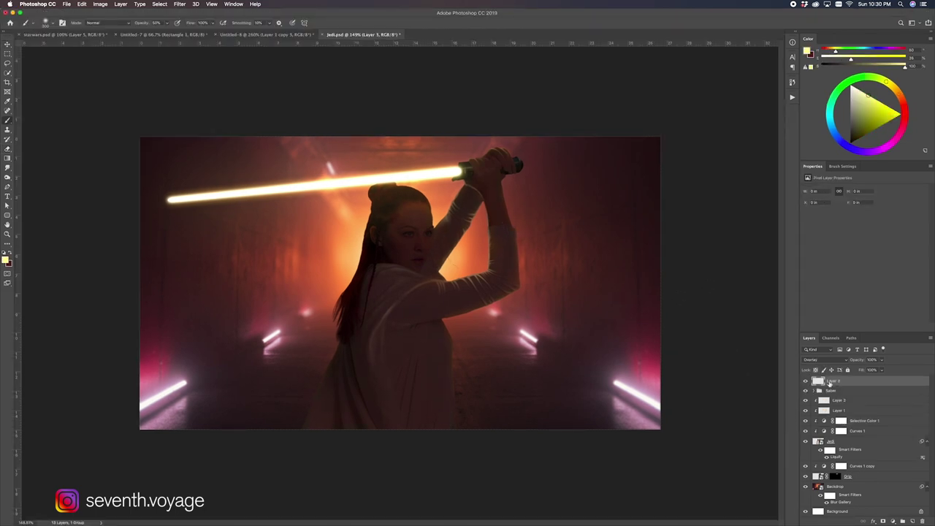
Paint pale-yellow overlay light over her arm, hair, chest and face, then add a layer above Layer 2
{"action": "left_click", "coordinate": [822, 359]}
{"action": "left_click", "coordinate": [5, 260]}
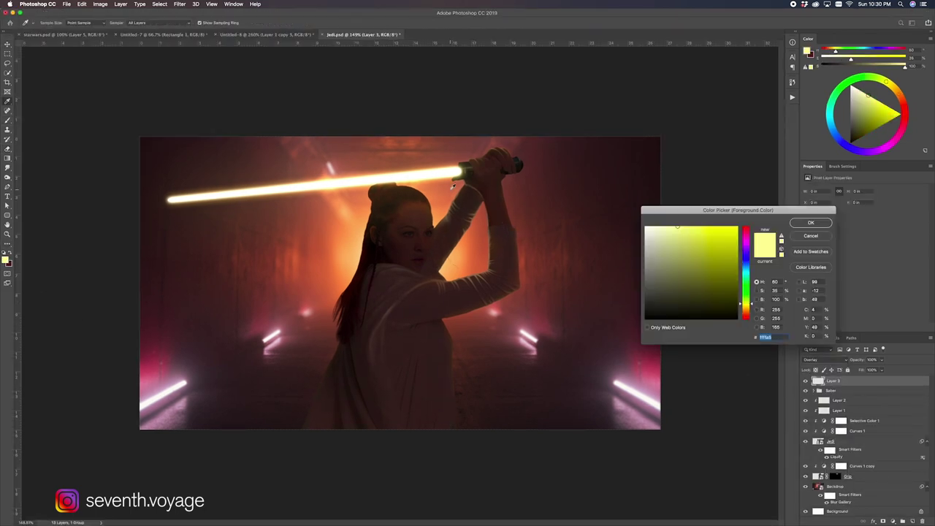
{"action": "left_click", "coordinate": [803, 222]}
{"action": "left_click_drag", "start_coordinate": [465, 188], "coordinate": [471, 278]}
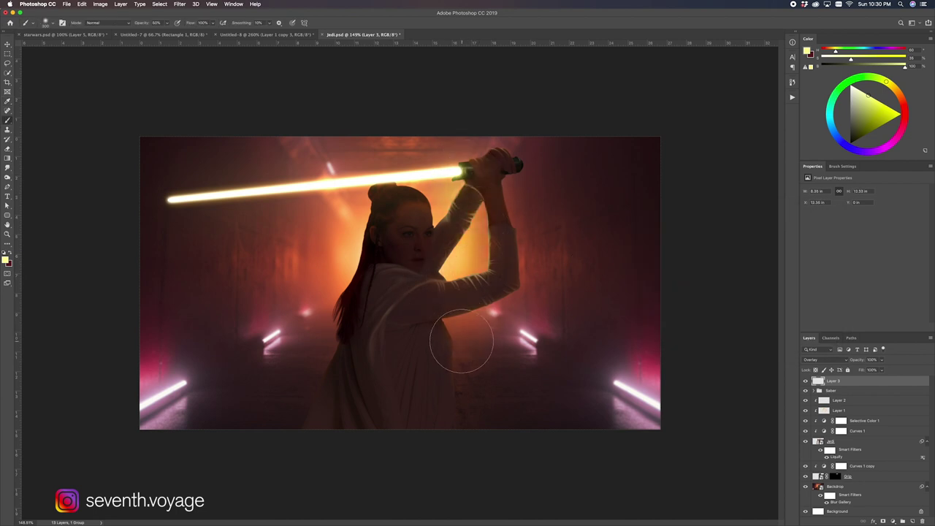
{"action": "mouse_move", "coordinate": [461, 344]}
{"action": "left_mouse_down"}
{"action": "mouse_move", "coordinate": [427, 214]}
{"action": "mouse_move", "coordinate": [433, 255]}
{"action": "mouse_move", "coordinate": [426, 233]}
{"action": "mouse_move", "coordinate": [389, 228]}
{"action": "left_mouse_up"}
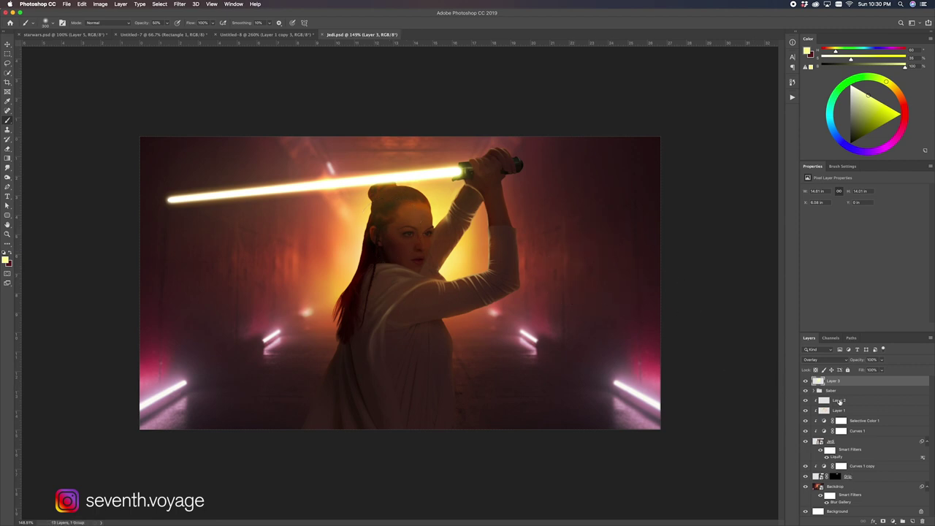
{"action": "left_click", "coordinate": [838, 402]}
{"action": "key", "text": "ctrl+shift+alt+n"}
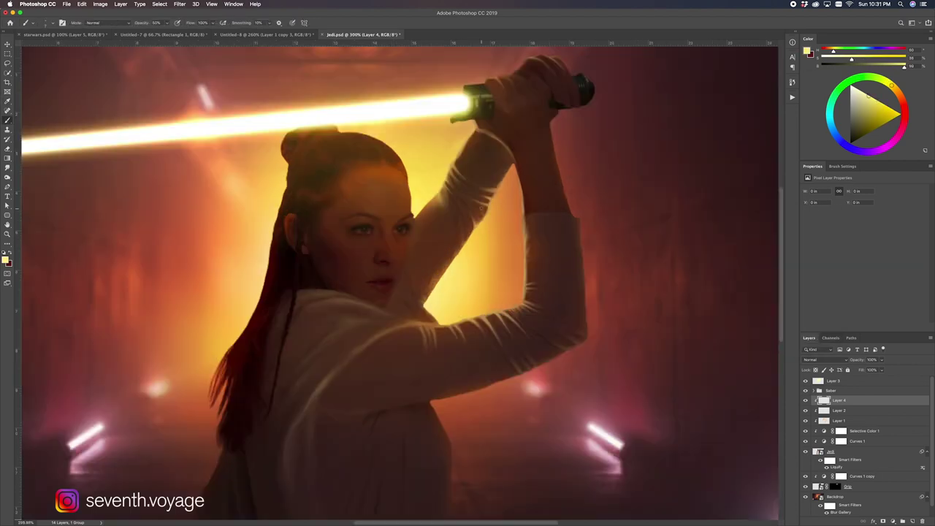
Paint and smudge a highlight beside her eye on the clipped layer, undoing the too-bright smear
{"action": "scroll", "coordinate": [442, 241], "scroll_direction": "up", "scroll_amount": 2}
{"action": "key", "text": "r"}
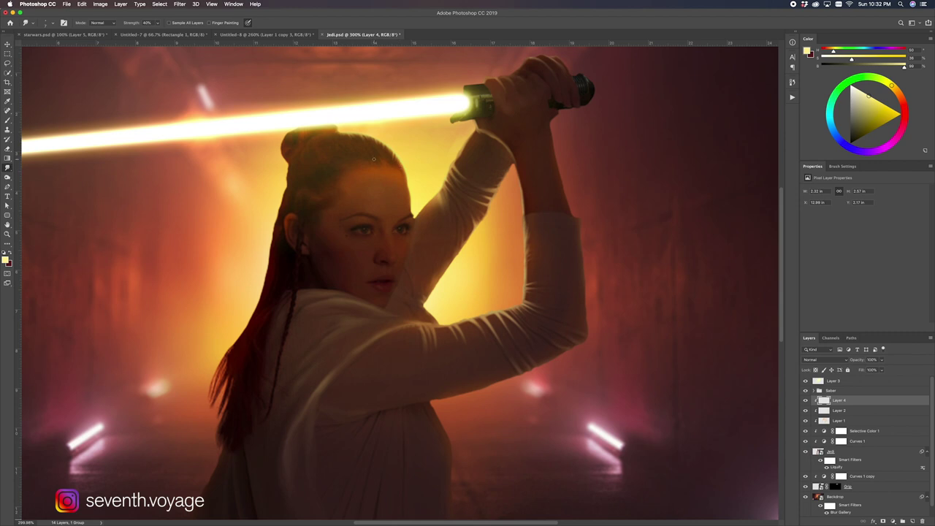
{"action": "key", "text": "b"}
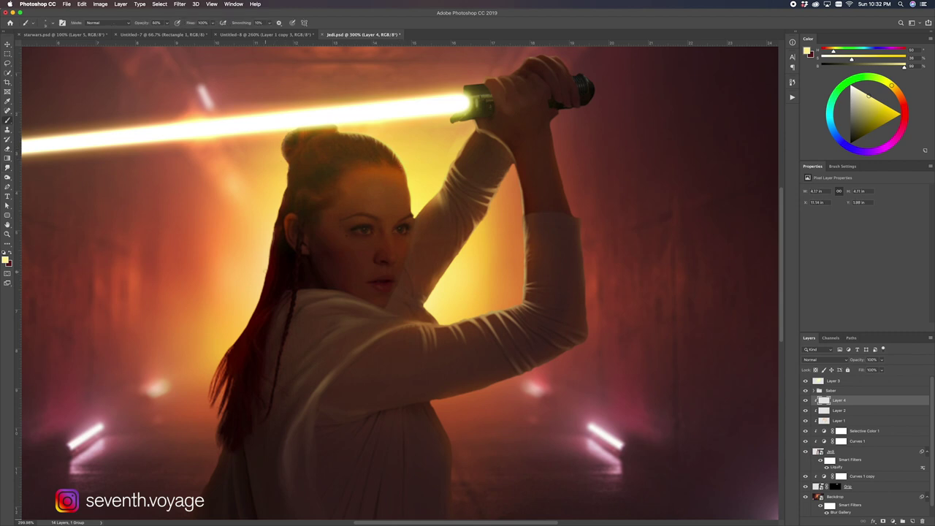
{"action": "key", "text": "r"}
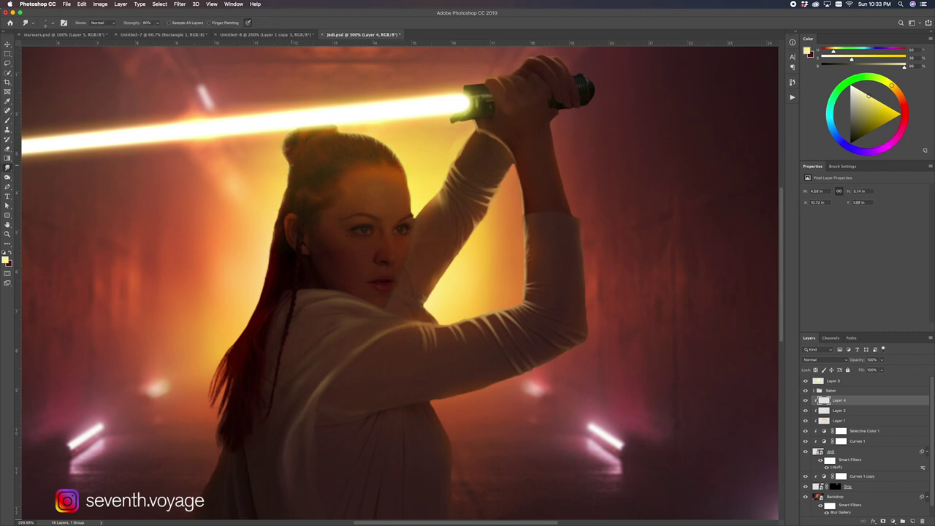
{"action": "key", "text": "b"}
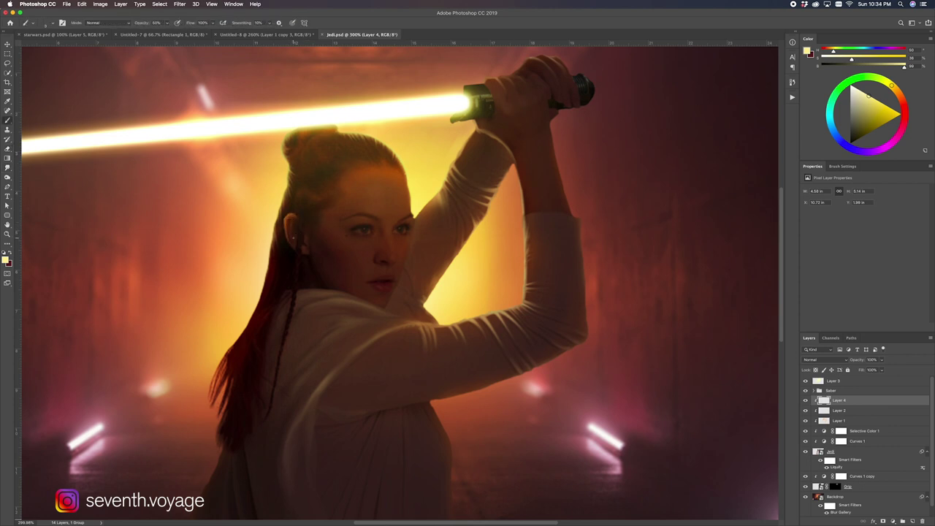
{"action": "scroll", "coordinate": [408, 421], "scroll_direction": "down", "scroll_amount": 5}
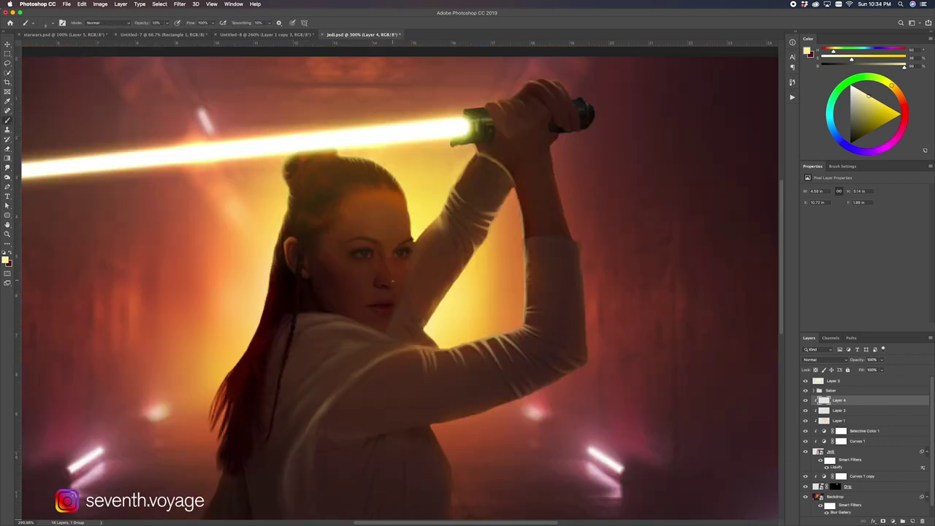
{"action": "left_click_drag", "start_coordinate": [394, 248], "coordinate": [402, 274]}
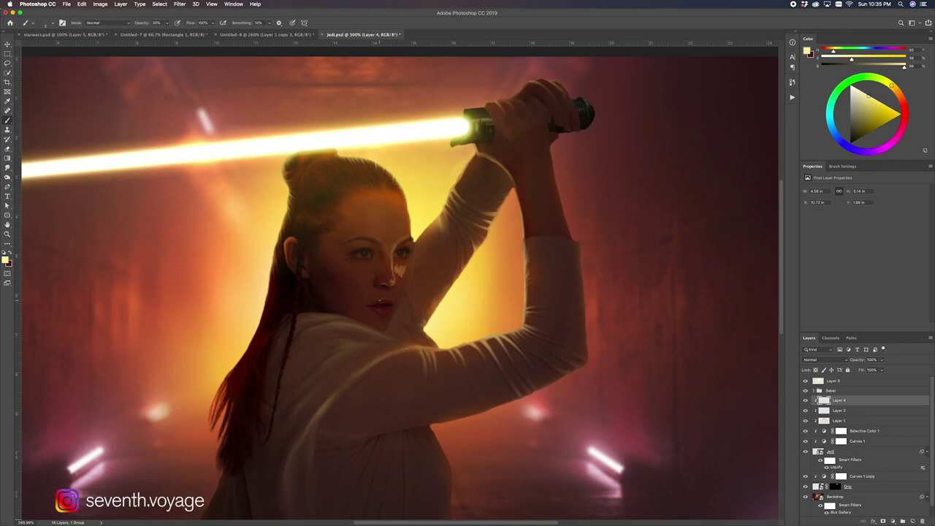
{"action": "key", "text": "r"}
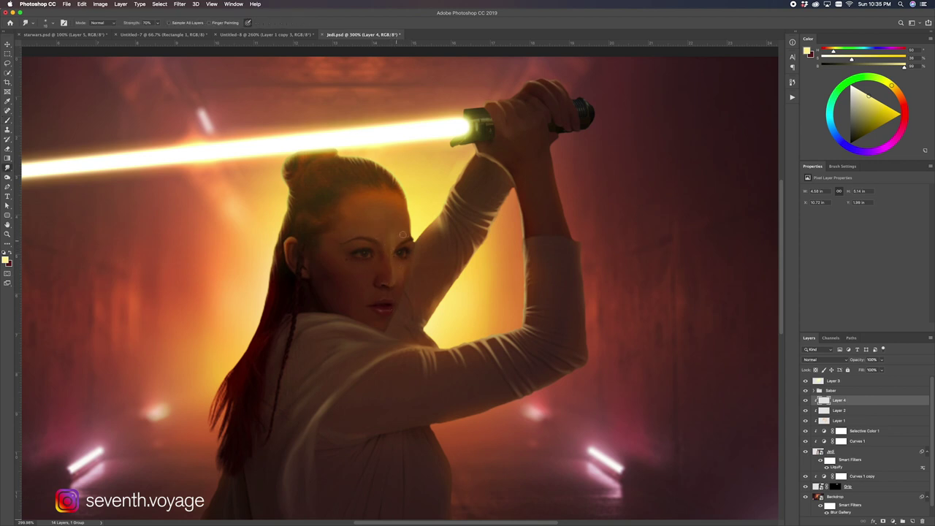
{"action": "key", "text": "ctrl+z"}
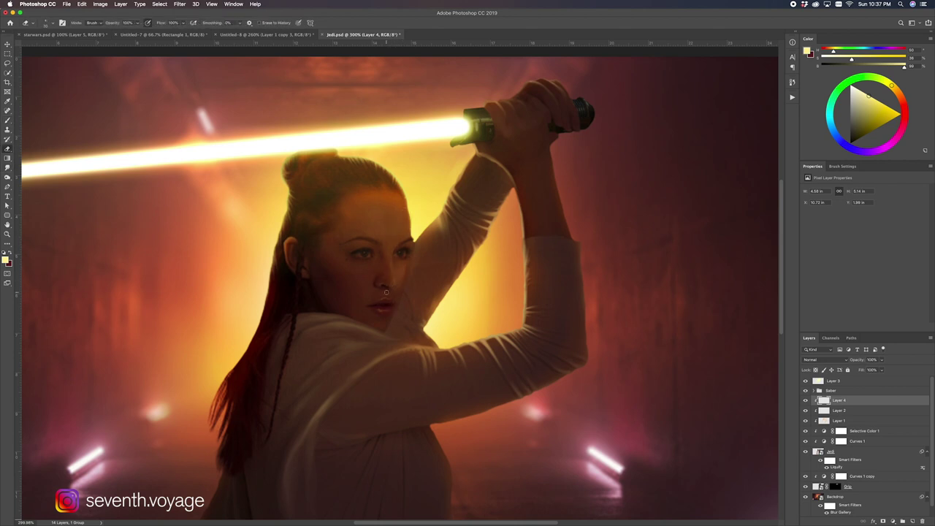
{"action": "left_click_drag", "start_coordinate": [389, 283], "coordinate": [442, 264]}
Add a new Soft Light layer and brush a soft glow across her face
{"action": "key", "text": "b"}
{"action": "key", "text": "ctrl+shift+alt+n"}
{"action": "left_click", "coordinate": [825, 360]}
{"action": "left_click", "coordinate": [822, 380]}
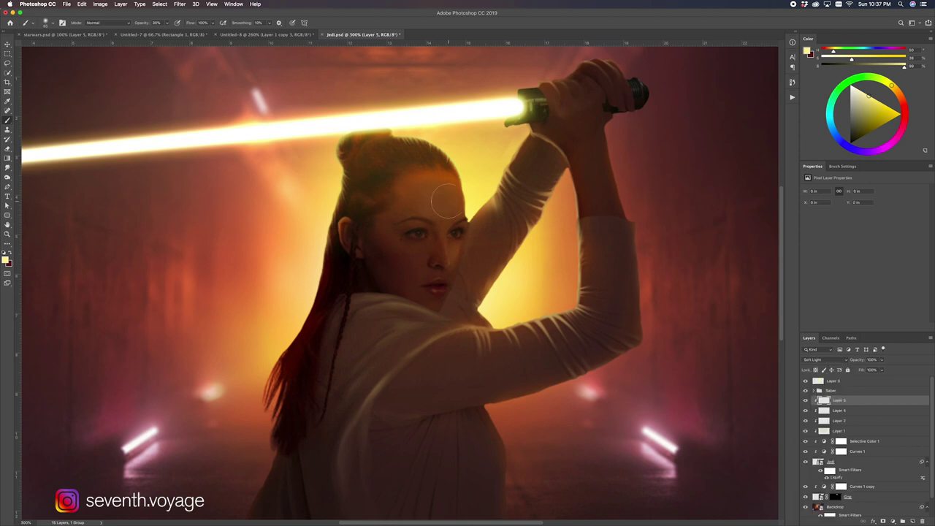
{"action": "mouse_move", "coordinate": [438, 198]}
{"action": "left_mouse_down"}
{"action": "mouse_move", "coordinate": [415, 224]}
{"action": "mouse_move", "coordinate": [343, 212]}
{"action": "left_mouse_up"}
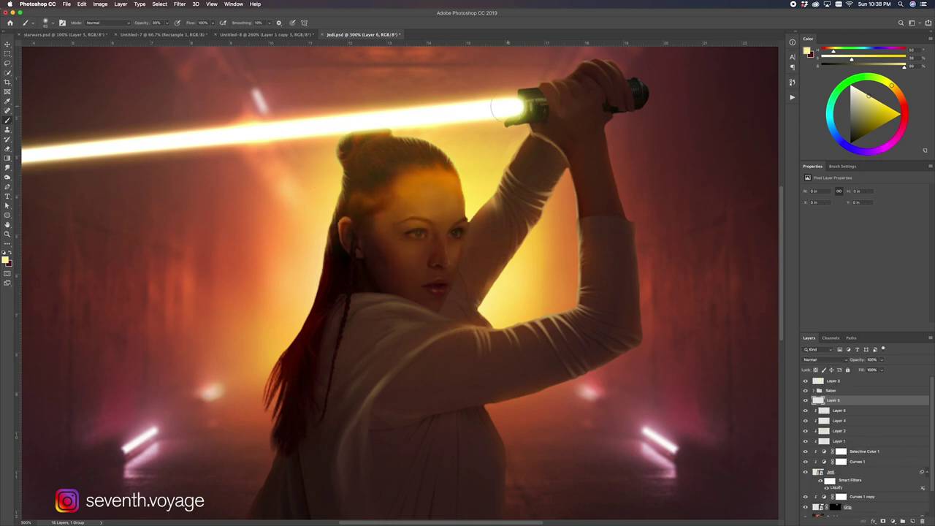
{"action": "scroll", "coordinate": [438, 219], "scroll_direction": "up", "scroll_amount": 3}
{"action": "scroll", "coordinate": [438, 219], "scroll_direction": "right", "scroll_amount": 3}
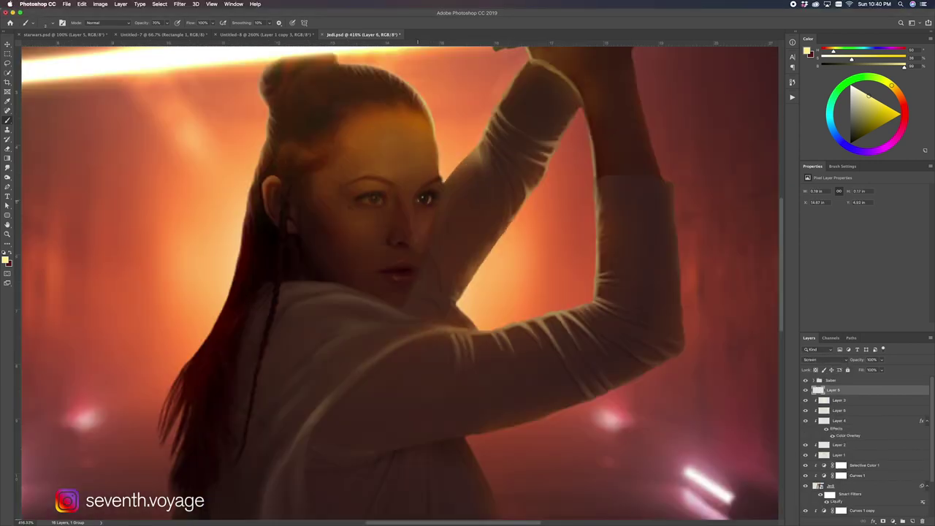
Erase excess glow, toggle Layer 5 to compare, and select Layer 6
{"action": "key", "text": "e"}
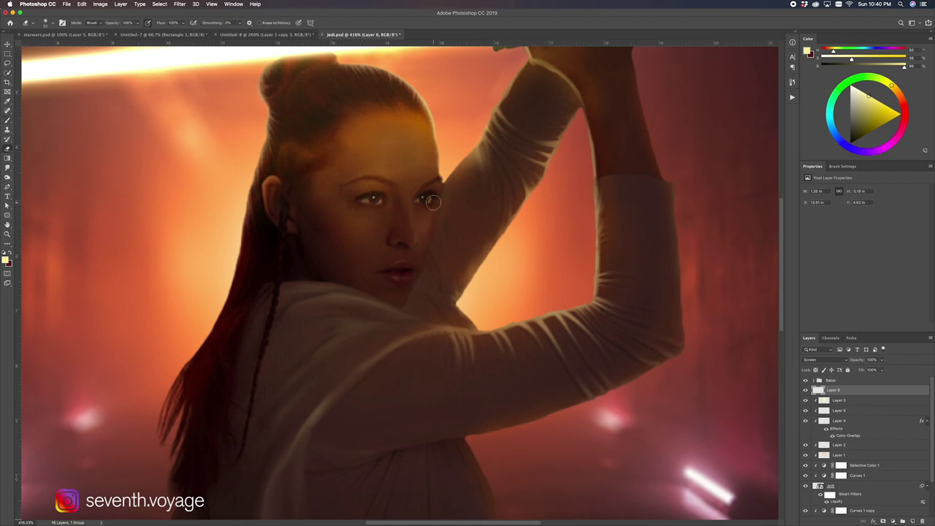
{"action": "key", "text": "b"}
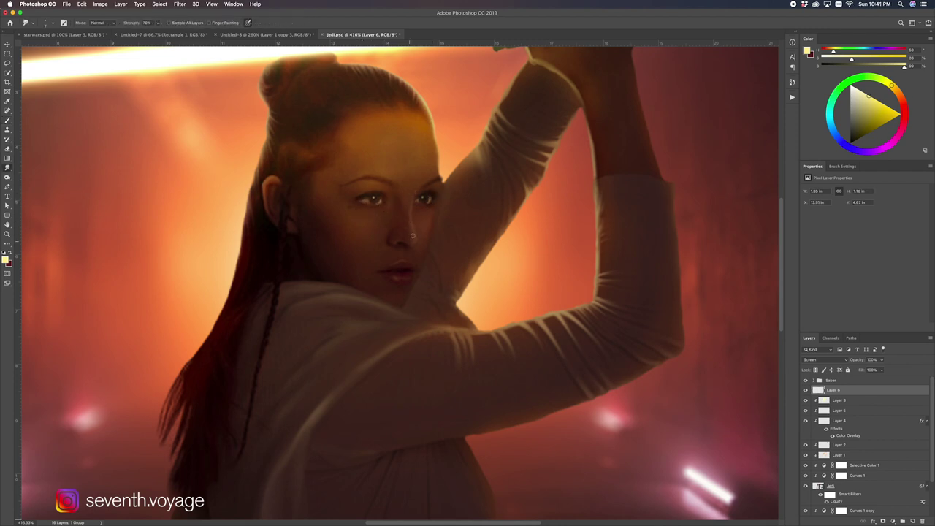
{"action": "key", "text": "e"}
{"action": "left_click", "coordinate": [806, 410]}
{"action": "left_click", "coordinate": [847, 421]}
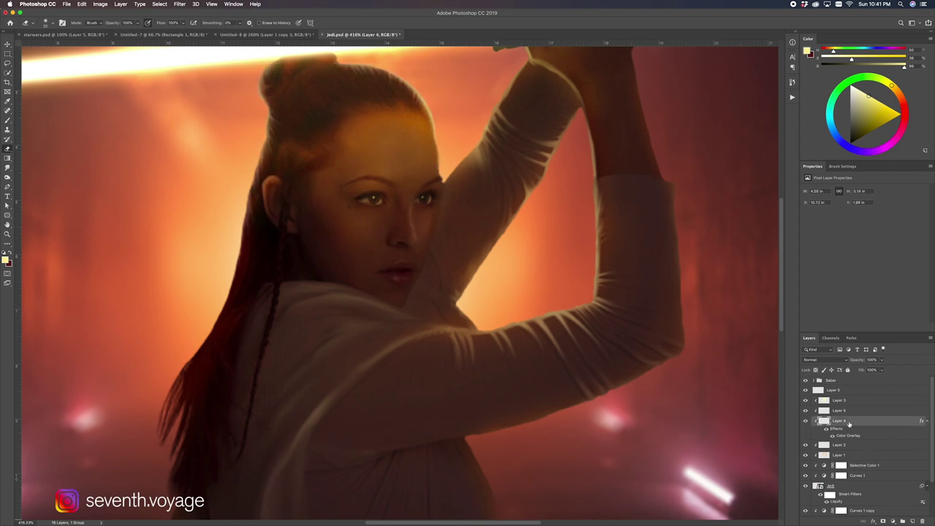
{"action": "left_click", "coordinate": [833, 390]}
{"action": "key", "text": "super+minus"}
{"action": "key", "text": "super+minus"}
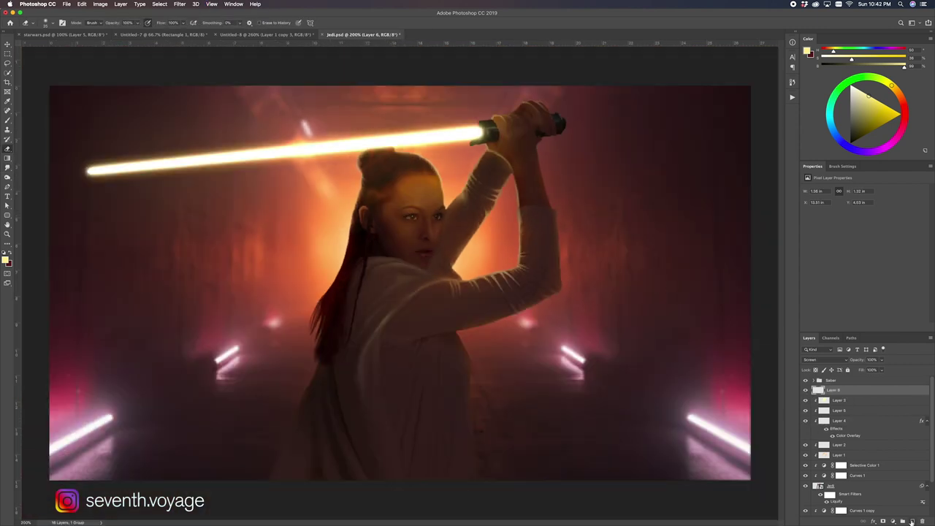
On a new layer above Layer 6, paint peach and orange light on her raised arm at 20%
{"action": "left_click", "coordinate": [912, 521]}
{"action": "key", "text": "b"}
{"action": "left_click", "coordinate": [453, 253], "text": "alt"}
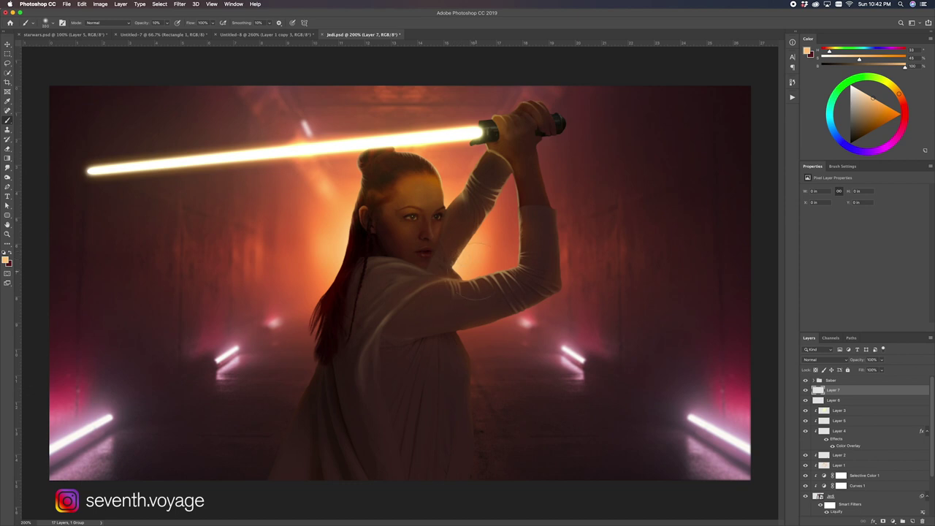
{"action": "key", "text": "2"}
{"action": "left_click", "coordinate": [470, 270]}
{"action": "left_click_drag", "start_coordinate": [465, 187], "coordinate": [461, 175]}
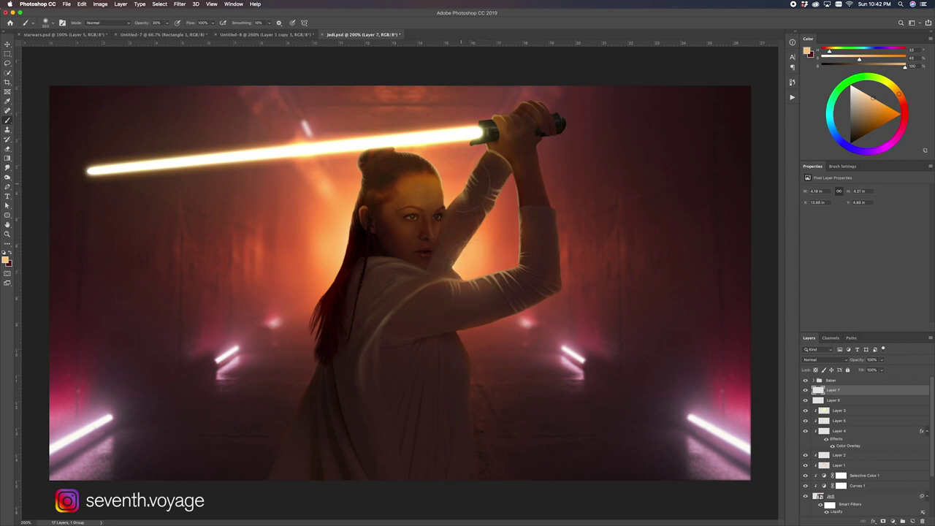
{"action": "left_click", "coordinate": [453, 201], "text": "alt"}
{"action": "left_click_drag", "start_coordinate": [450, 210], "coordinate": [457, 192]}
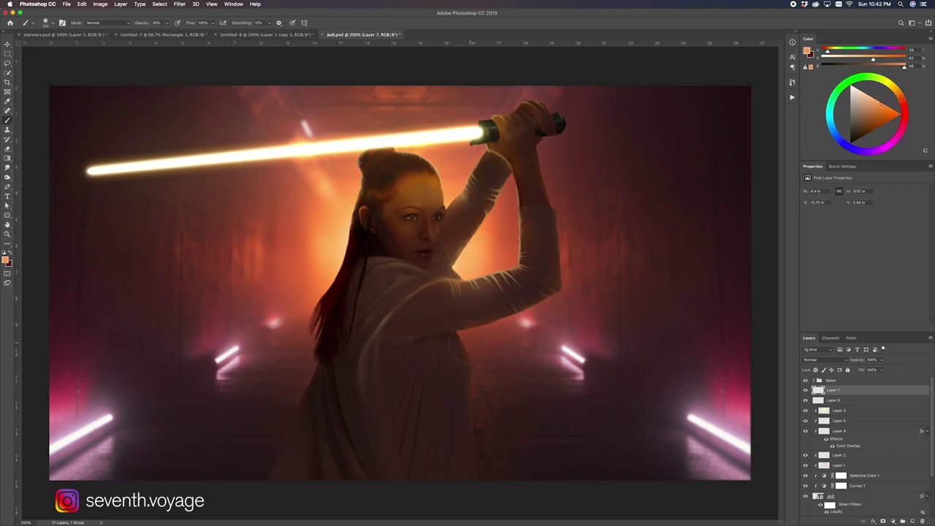
At 30% opacity, paint a light orange glow to the left of her hair
{"action": "key", "text": "3"}
{"action": "left_click", "coordinate": [471, 340], "text": "alt"}
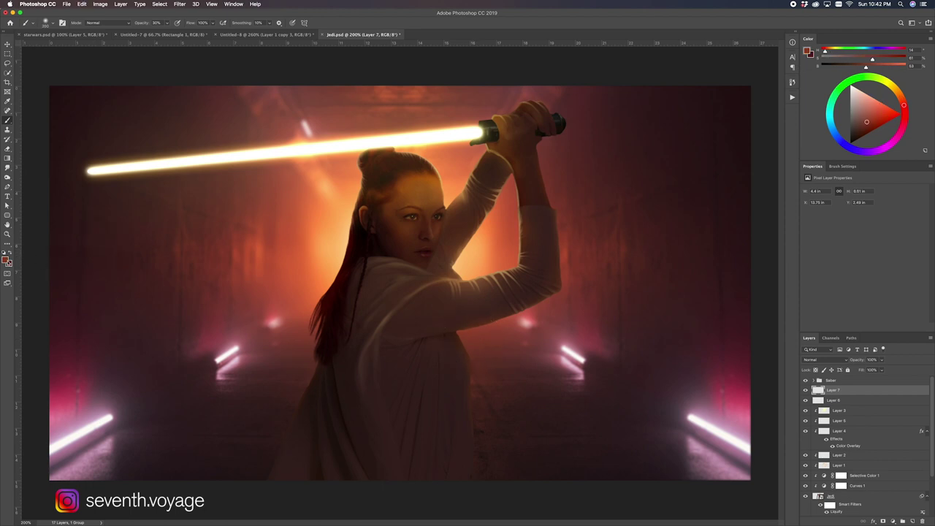
{"action": "left_click", "coordinate": [6, 259]}
{"action": "left_click", "coordinate": [811, 223]}
{"action": "left_click", "coordinate": [342, 292], "text": "alt"}
{"action": "left_click_drag", "start_coordinate": [322, 254], "coordinate": [271, 241]}
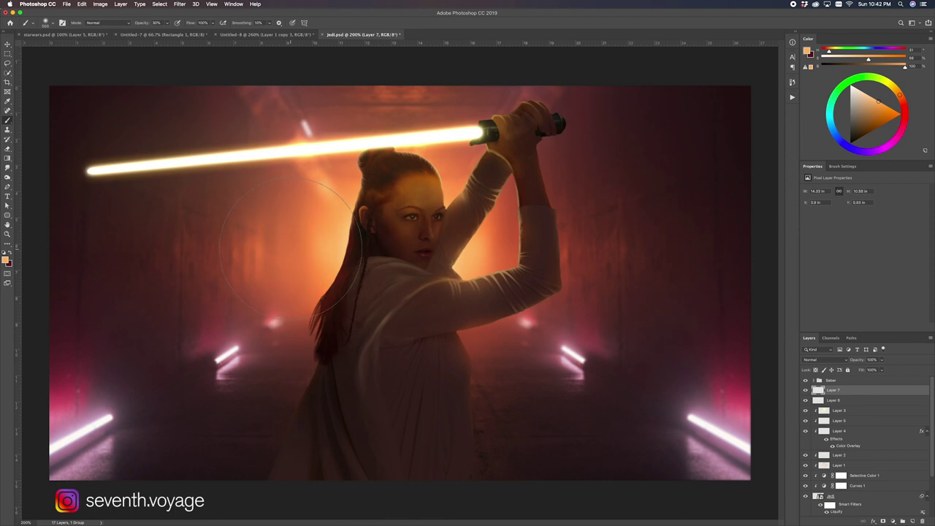
{"action": "key", "text": "ctrl+z"}
{"action": "left_click_drag", "start_coordinate": [344, 278], "coordinate": [333, 229]}
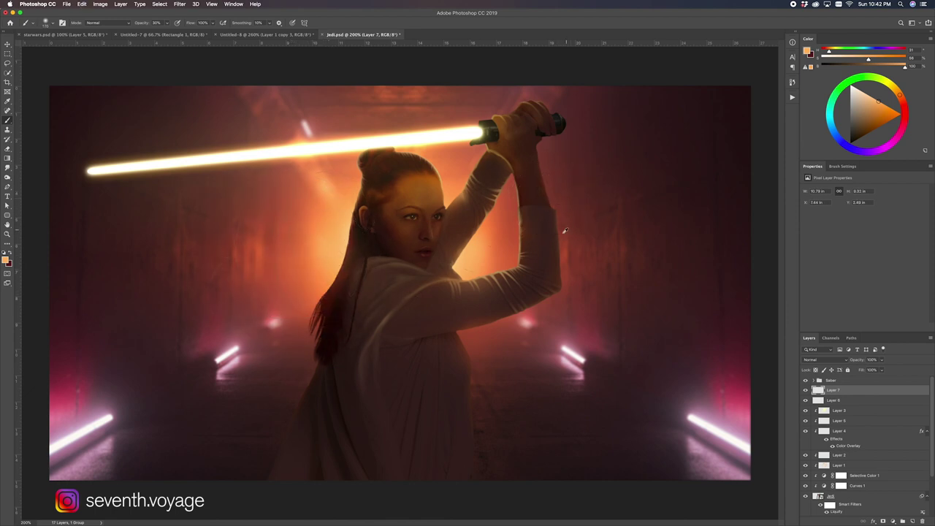
Paint broad dark red shading down her side with an enlarged brush, then save
{"action": "left_click", "coordinate": [553, 178], "text": "alt"}
{"action": "key", "text": "bracketright"}
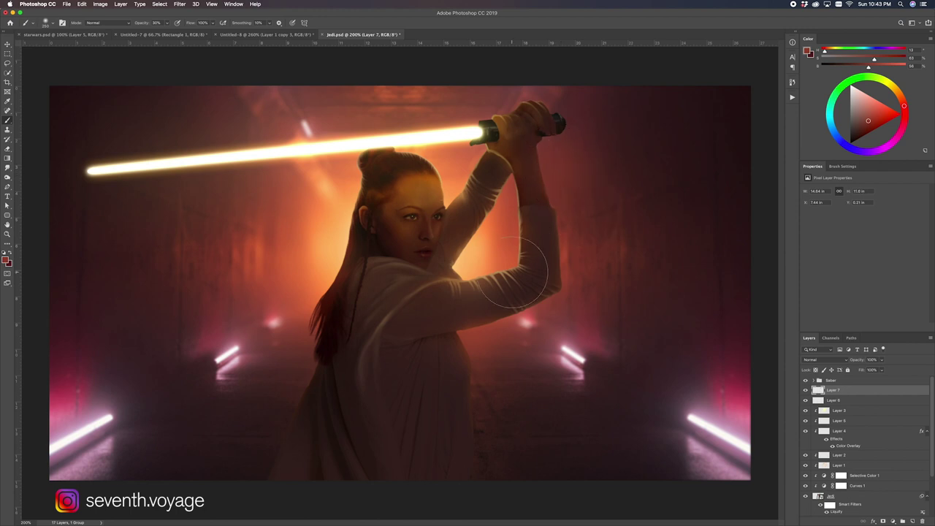
{"action": "key", "text": "bracketright"}
{"action": "key", "text": "bracketright"}
{"action": "left_click_drag", "start_coordinate": [476, 376], "coordinate": [509, 378]}
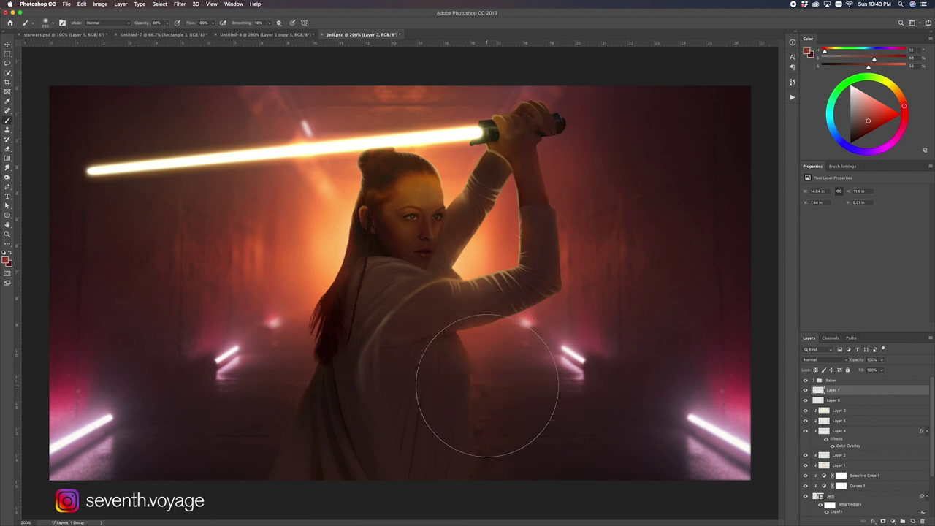
{"action": "key", "text": "v"}
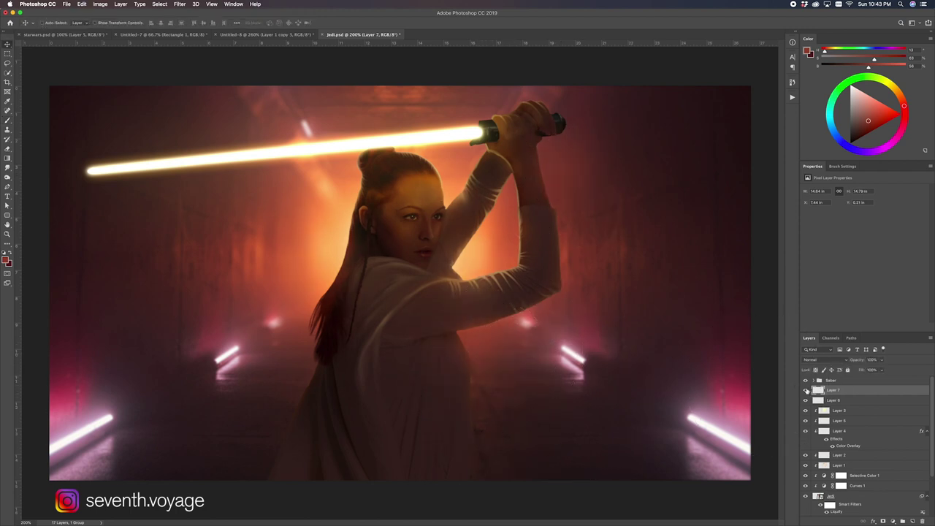
{"action": "key", "text": "super+s"}
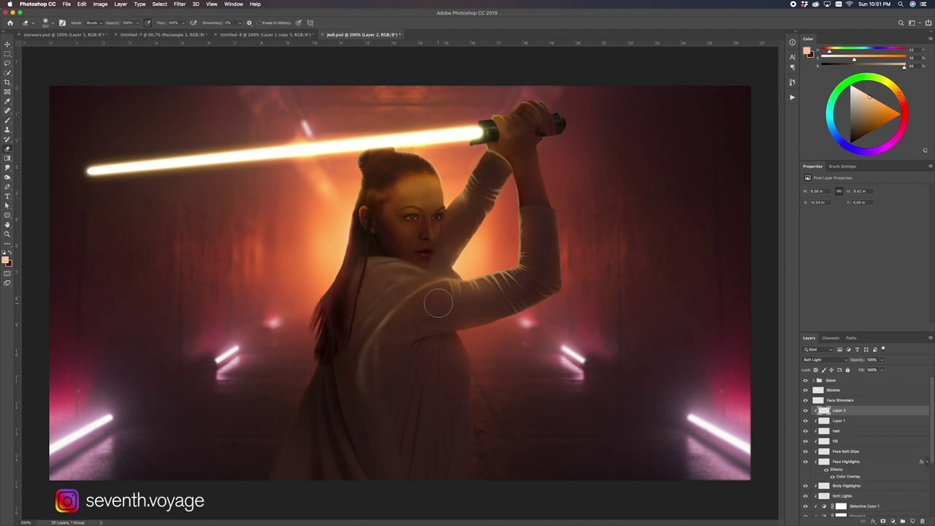
Zoom out, switch between smudge and brush, and pan to show her hands on the lightsaber
{"action": "key", "text": "v"}
{"action": "key", "text": "super+minus"}
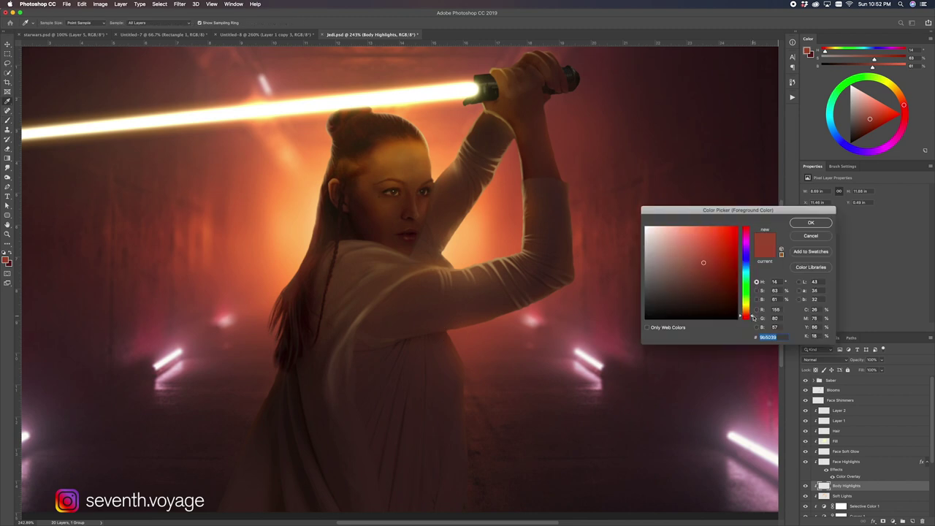
{"action": "scroll", "coordinate": [463, 361], "scroll_direction": "down", "scroll_amount": 5}
{"action": "key", "text": "r"}
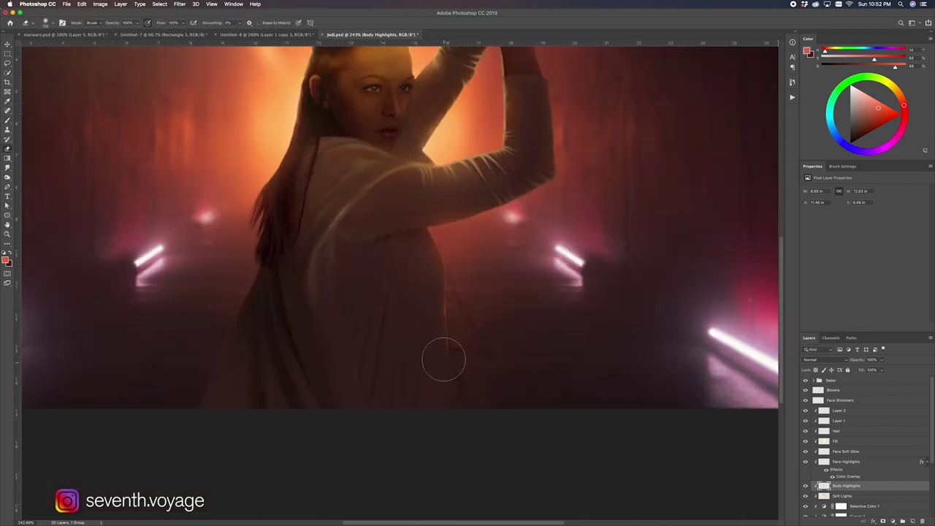
{"action": "key", "text": "b"}
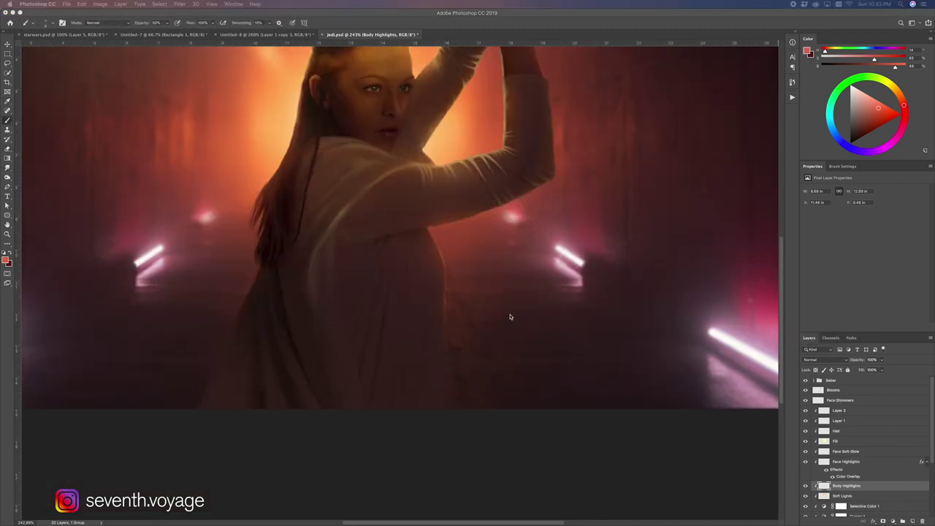
{"action": "left_click_drag", "start_coordinate": [496, 88], "coordinate": [406, 172]}
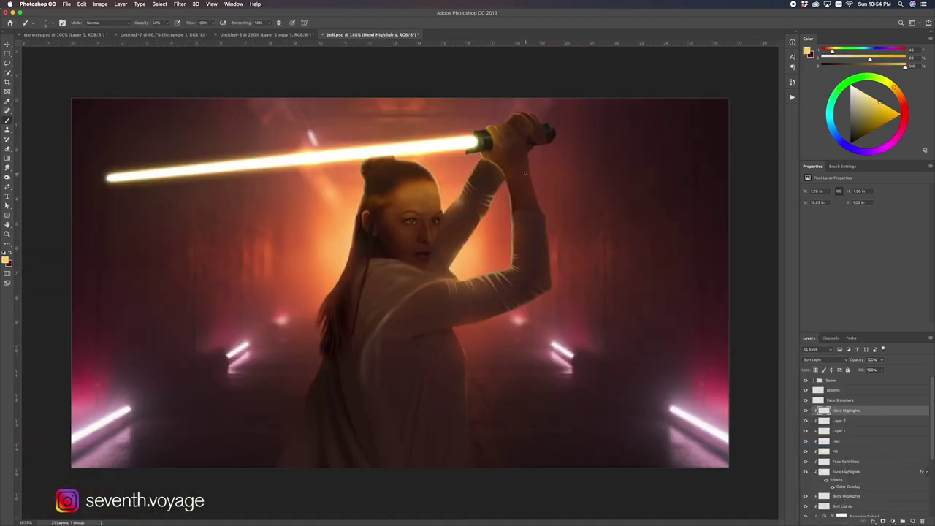
{"action": "scroll", "coordinate": [525, 173], "scroll_direction": "up", "scroll_amount": 3}
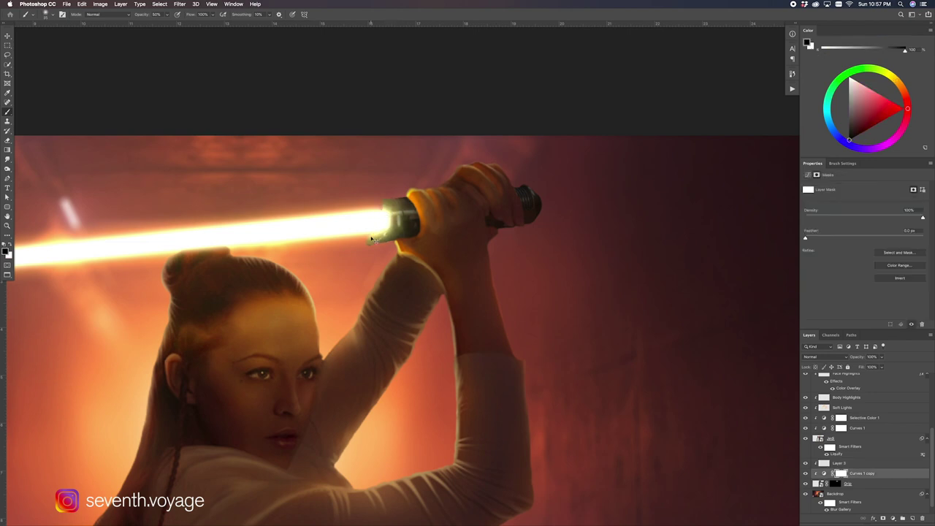
With panels hidden, paint peach on her hand and light yellow on the hilt, then smudge-blend
{"action": "key", "text": "Tab"}
{"action": "key", "text": "Tab"}
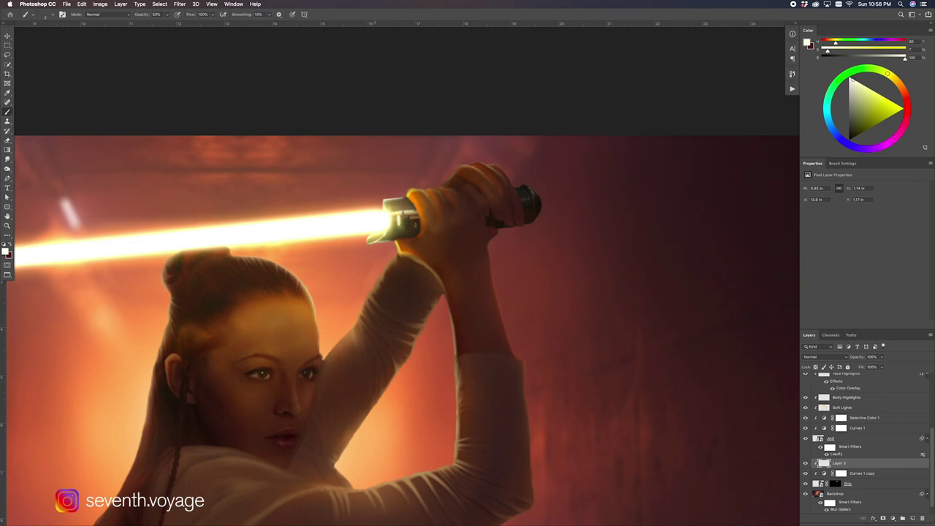
{"action": "key", "text": "e"}
{"action": "key", "text": "b"}
{"action": "left_click", "coordinate": [532, 193], "text": "alt"}
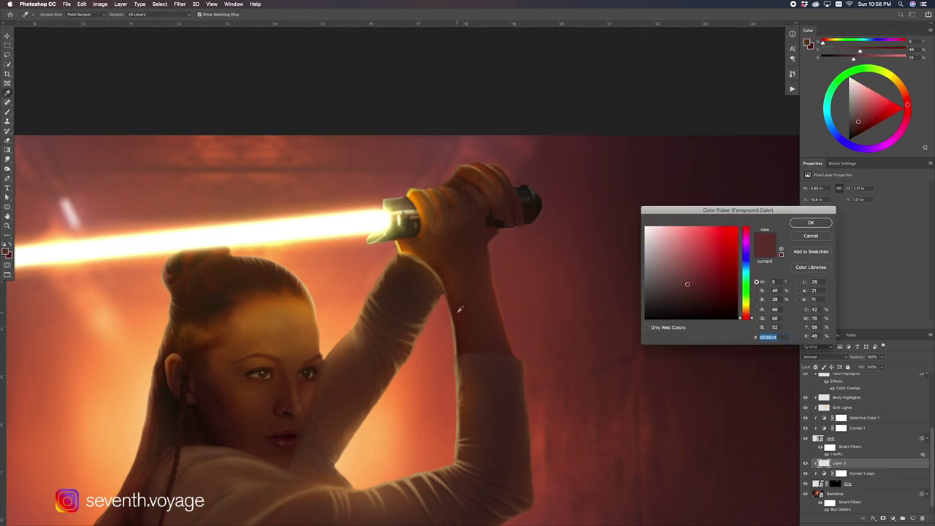
{"action": "left_click", "coordinate": [530, 192], "text": "alt"}
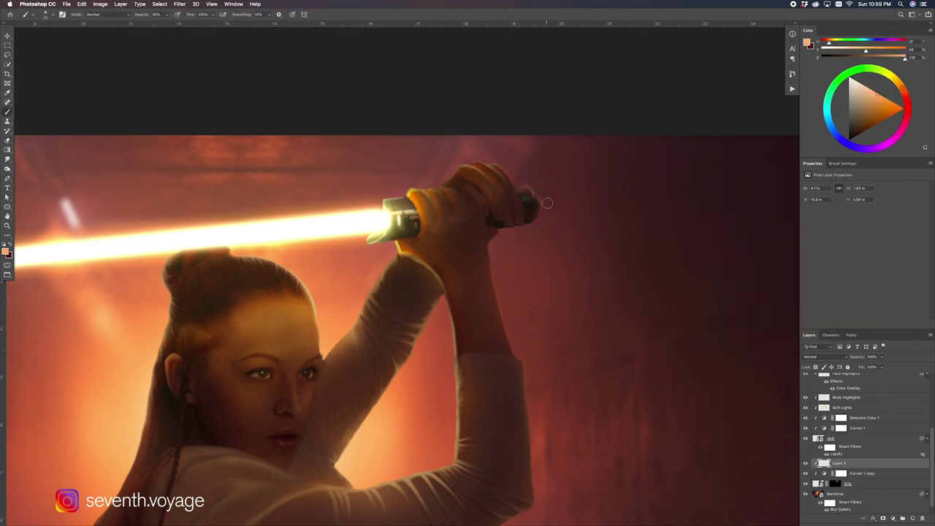
{"action": "left_click", "coordinate": [432, 204], "text": "alt"}
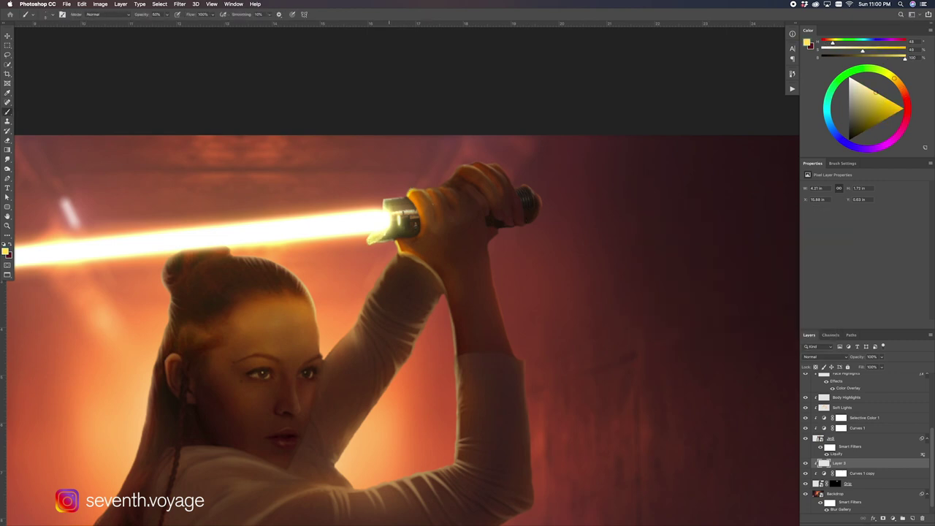
{"action": "key", "text": "r"}
{"action": "left_click", "coordinate": [847, 396]}
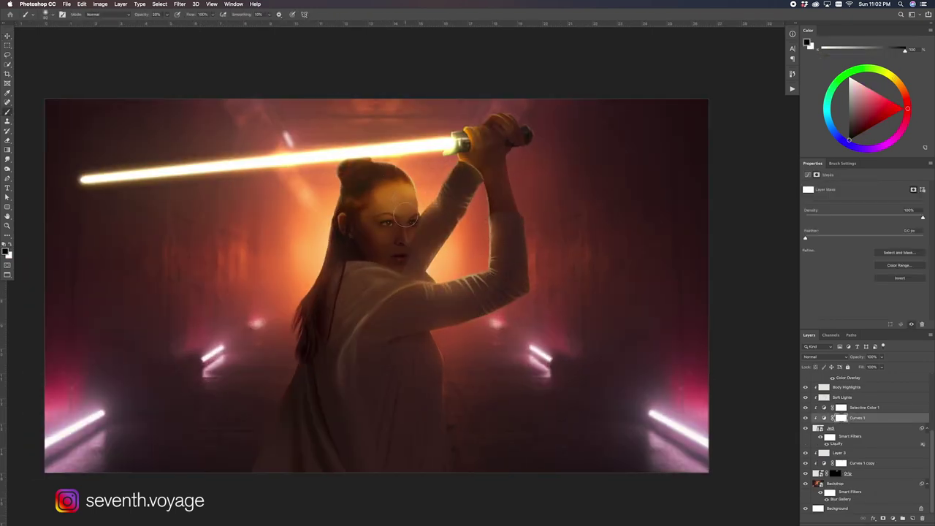
Paint the Curves 1 mask in white with a soft round brush at 20% over her face, arm and hand
{"action": "left_click_drag", "start_coordinate": [388, 182], "coordinate": [398, 248]}
{"action": "left_click_drag", "start_coordinate": [468, 176], "coordinate": [448, 157]}
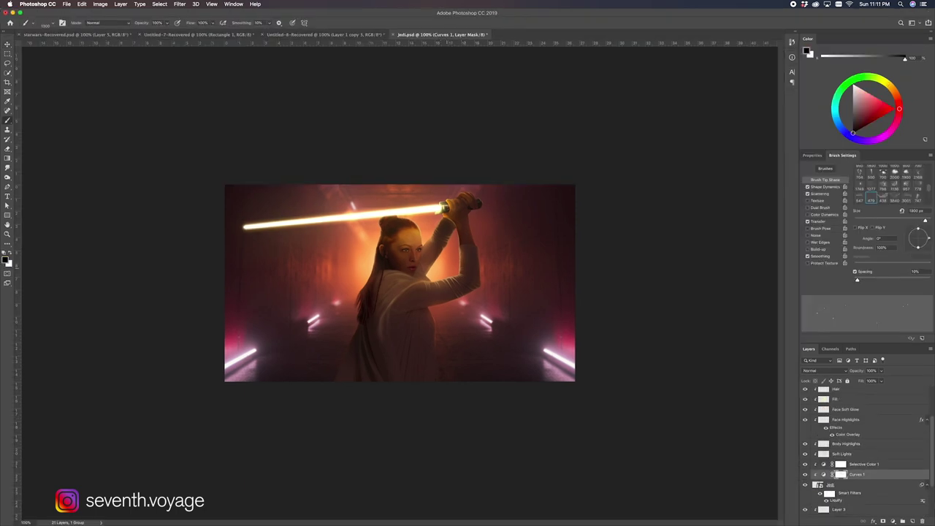
{"action": "right_click", "coordinate": [459, 315]}
{"action": "left_click", "coordinate": [482, 362]}
{"action": "key", "text": "Return"}
{"action": "key", "text": "2"}
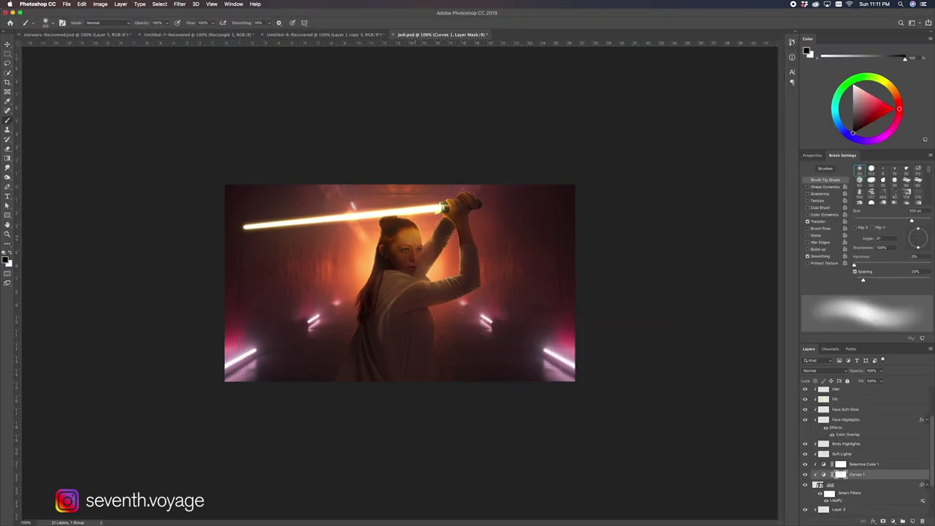
{"action": "left_click_drag", "start_coordinate": [401, 238], "coordinate": [413, 259]}
{"action": "key", "text": "x"}
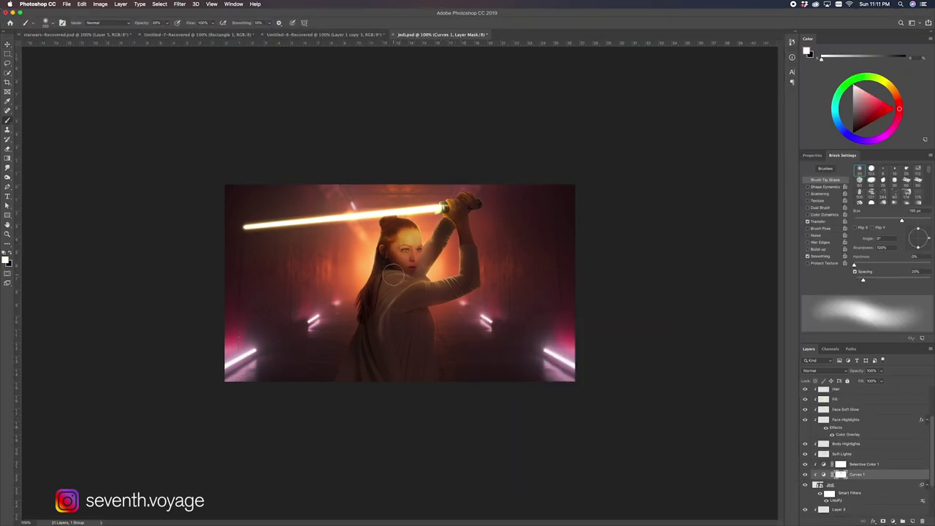
{"action": "key", "text": "bracketleft"}
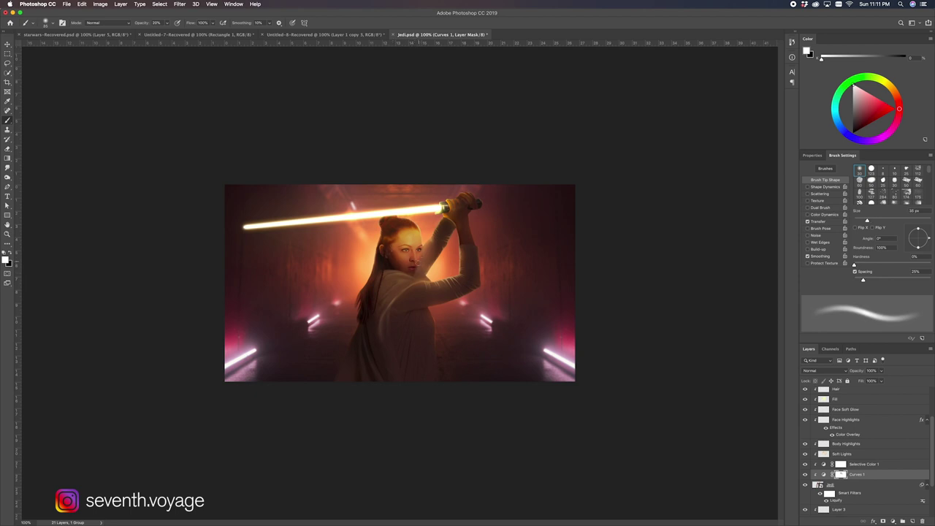
{"action": "left_click_drag", "start_coordinate": [407, 248], "coordinate": [453, 249]}
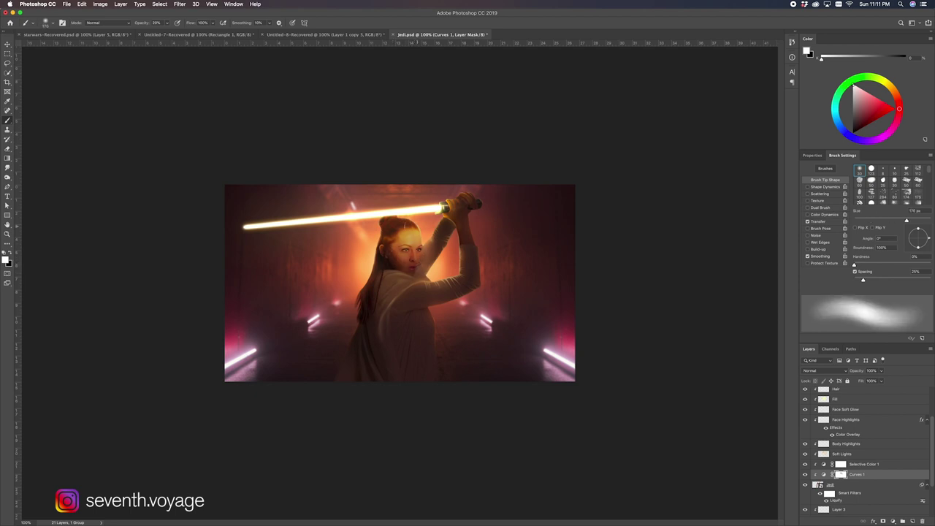
{"action": "key", "text": "e"}
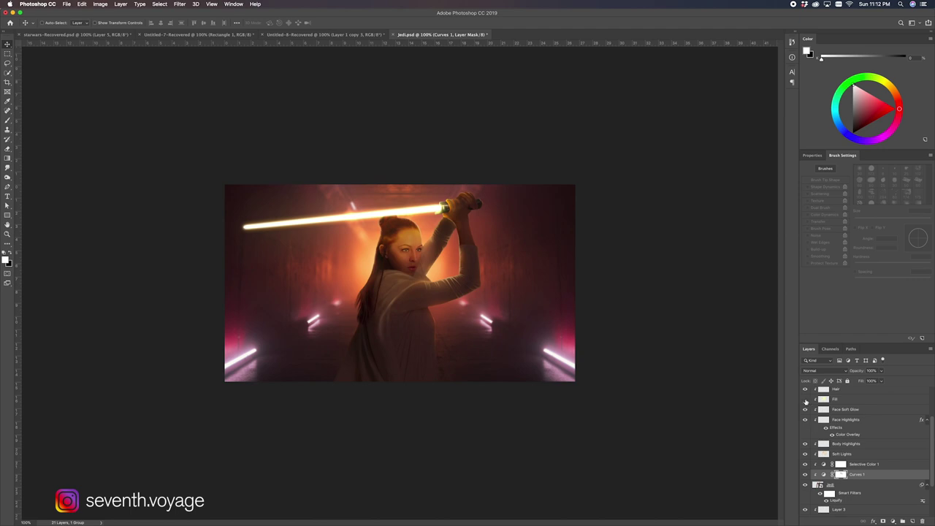
{"action": "left_click", "coordinate": [841, 399]}
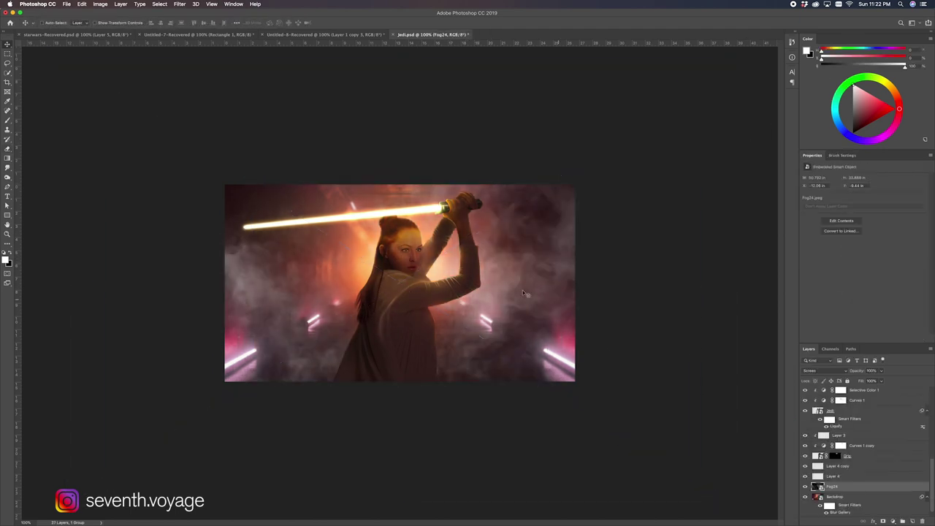
Duplicate the Fog24 layer, place the copy over the corridor, and set it to 80% opacity
{"action": "left_click_drag", "start_coordinate": [524, 294], "coordinate": [488, 375]}
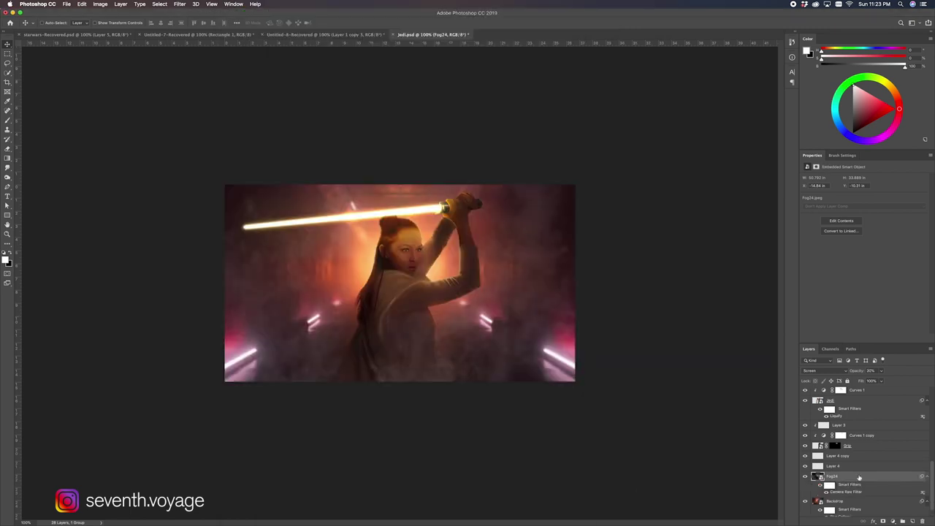
{"action": "left_click_drag", "start_coordinate": [531, 271], "coordinate": [531, 271]}
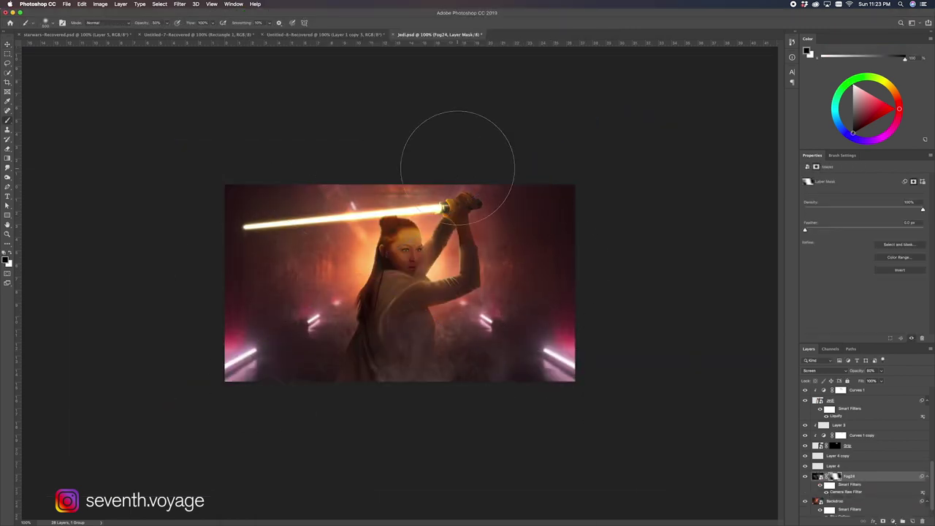
{"action": "key", "text": "ctrl+t"}
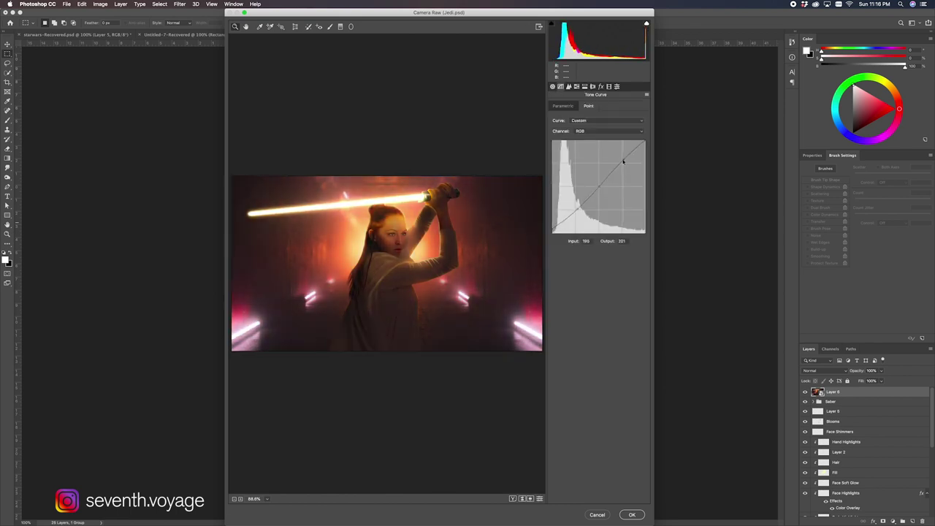
Reset the Blue Primary Hue slider in Camera Raw to keep the grade warm
{"action": "double_click", "coordinate": [634, 229]}
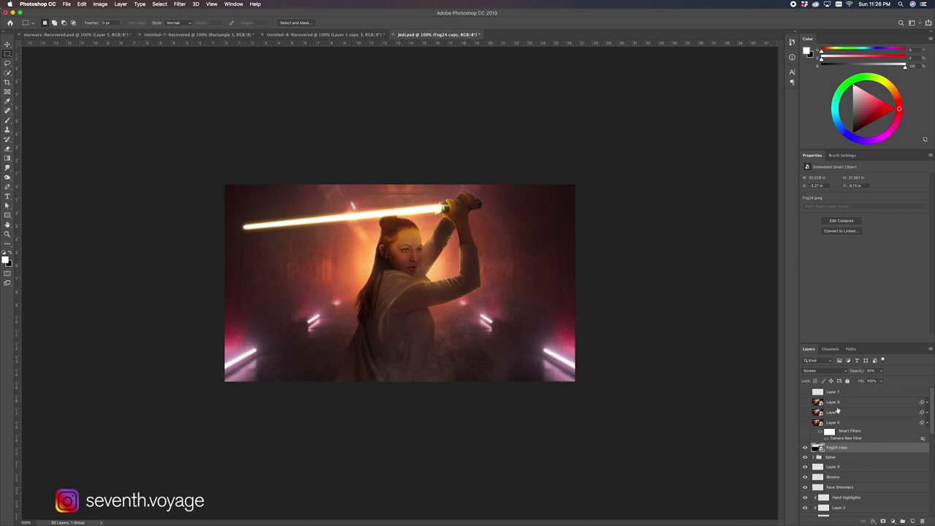
Copy Layer 8 with Cmd+J and open Filter > Other > High Pass on the copy
{"action": "left_click", "coordinate": [836, 411]}
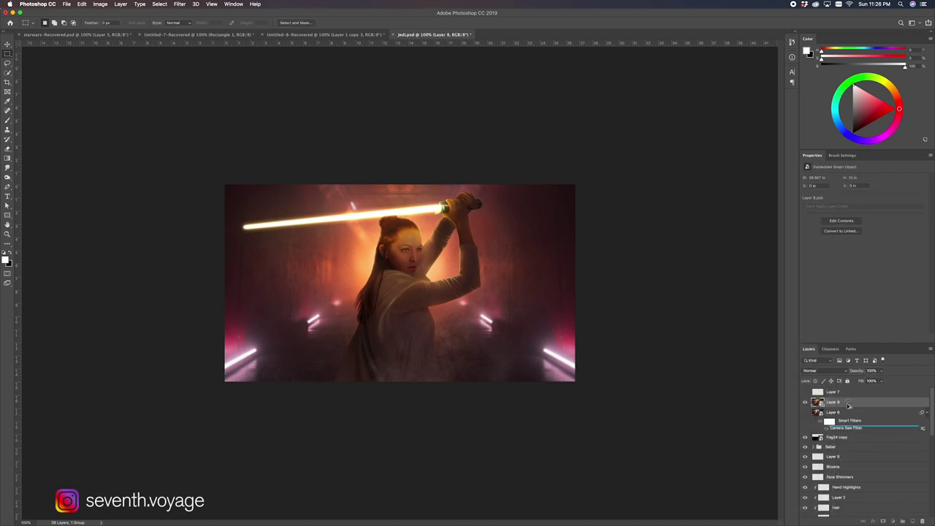
{"action": "key", "text": "v"}
{"action": "left_click", "coordinate": [851, 402]}
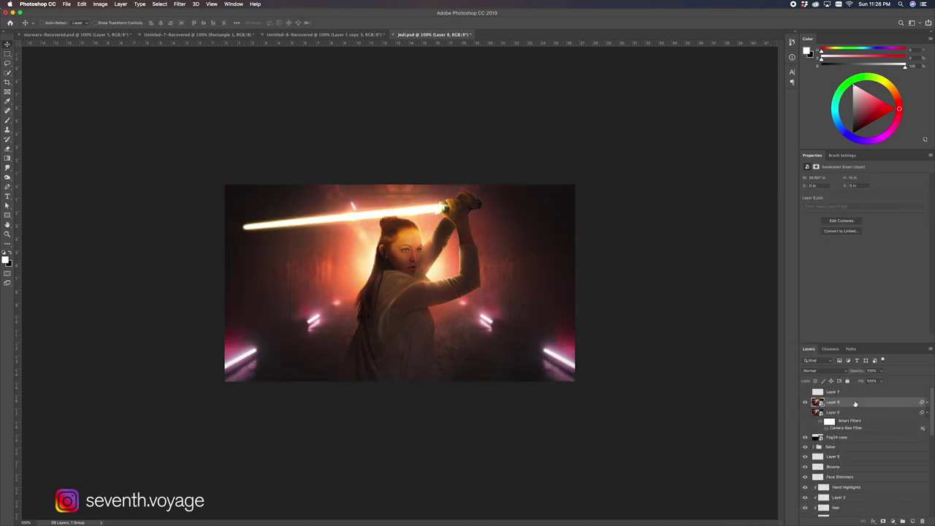
{"action": "key", "text": "ctrl+j"}
{"action": "left_click", "coordinate": [179, 4]}
{"action": "mouse_move", "coordinate": [185, 152]}
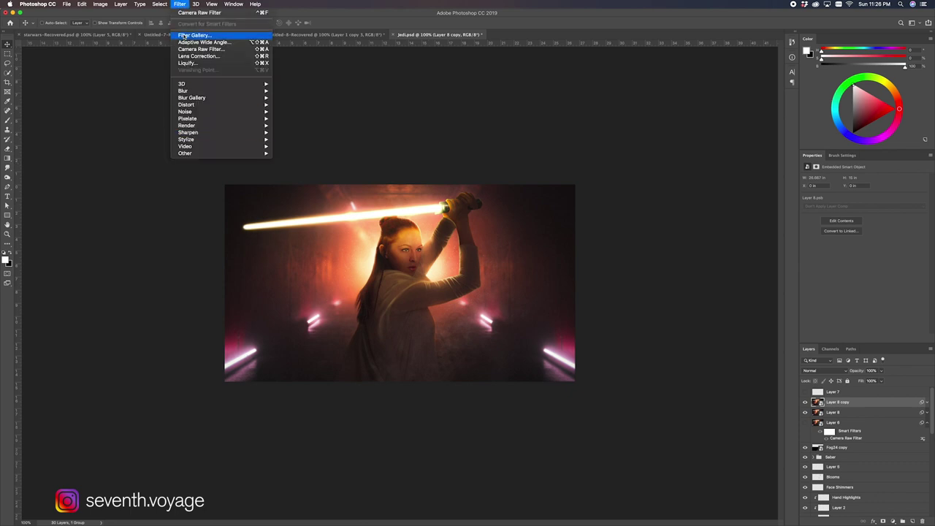
{"action": "left_click", "coordinate": [293, 162]}
{"action": "left_click_drag", "start_coordinate": [497, 237], "coordinate": [609, 241]}
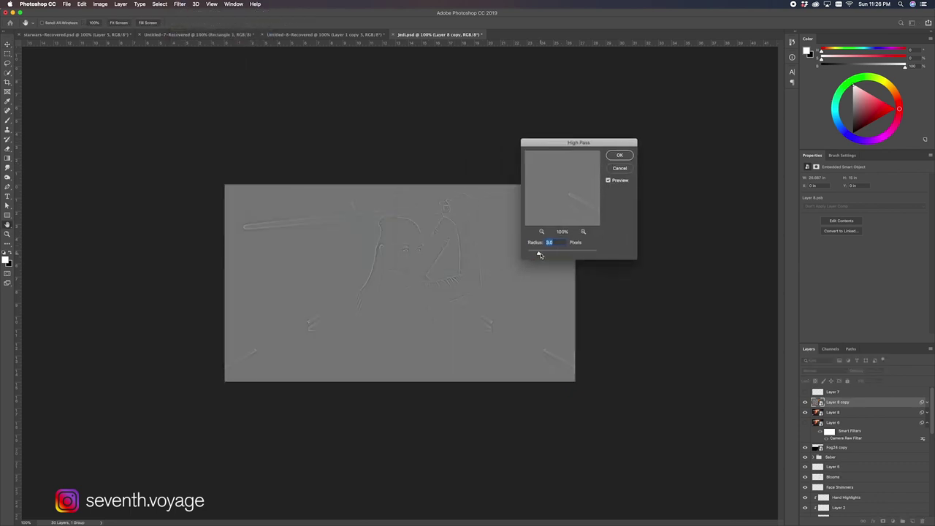